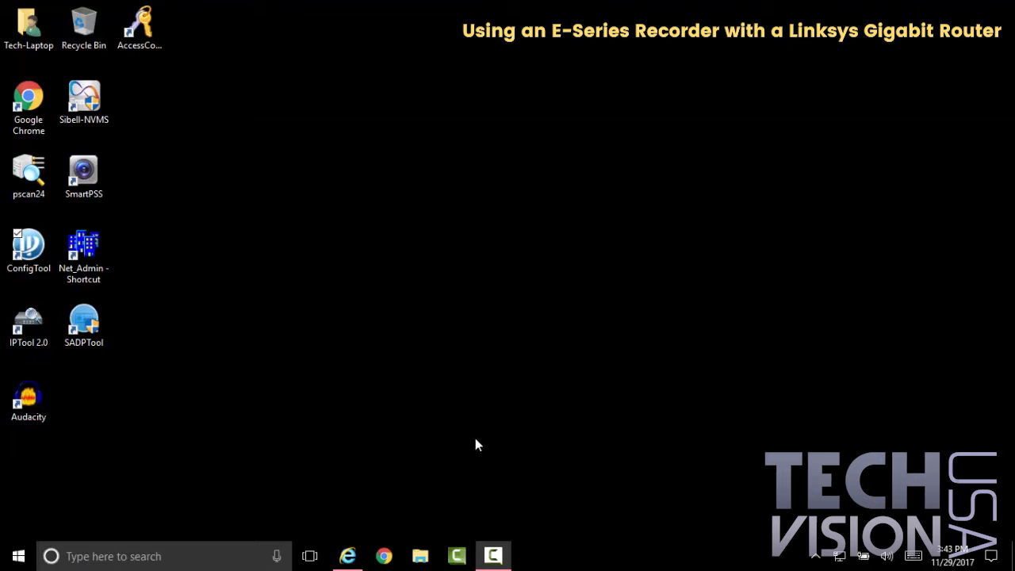
Step: Open a Command Prompt window and move it clear of the desktop shortcuts
click(255, 556)
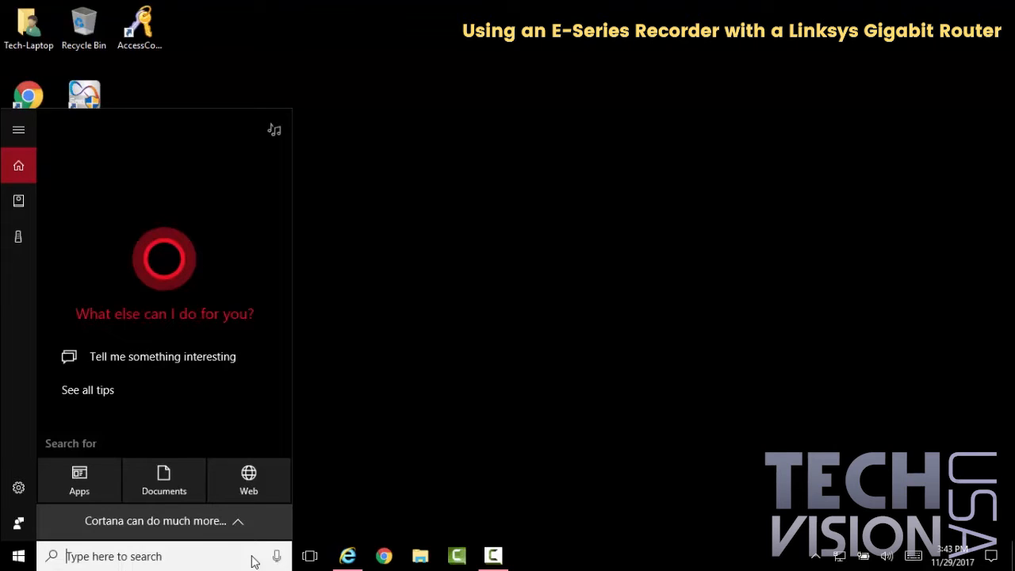
text(cmd)
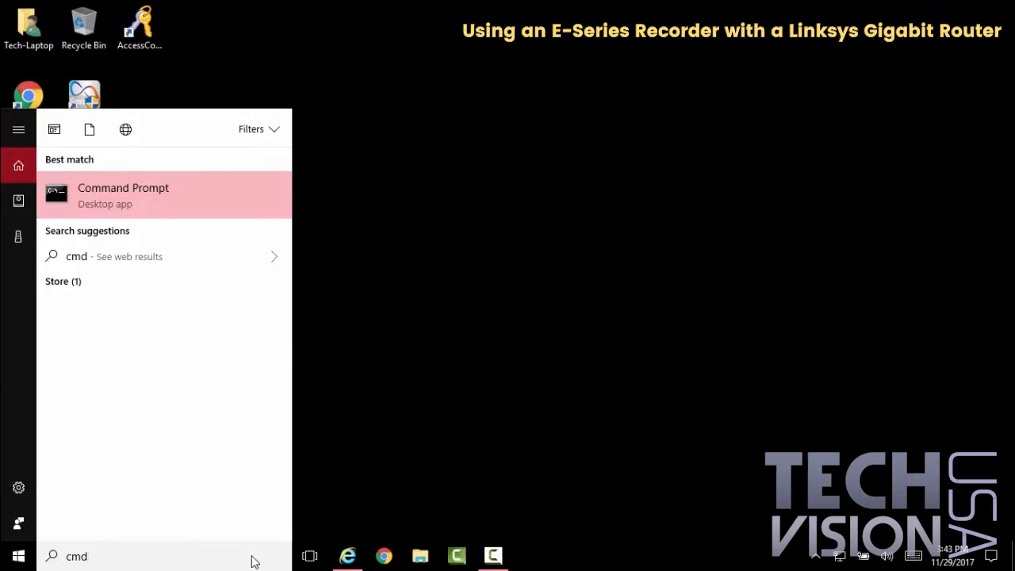
key(super+r)
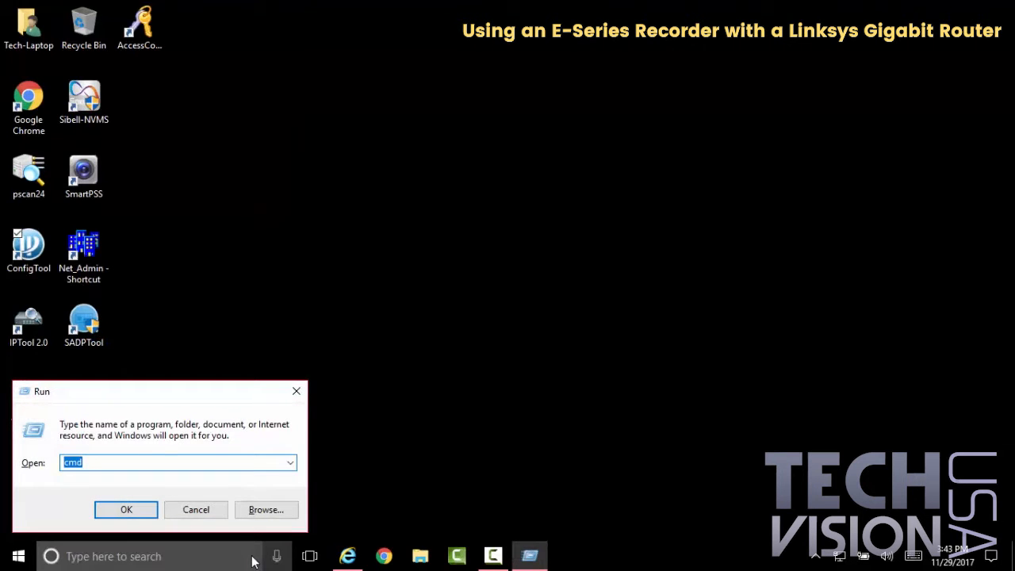
key(Return)
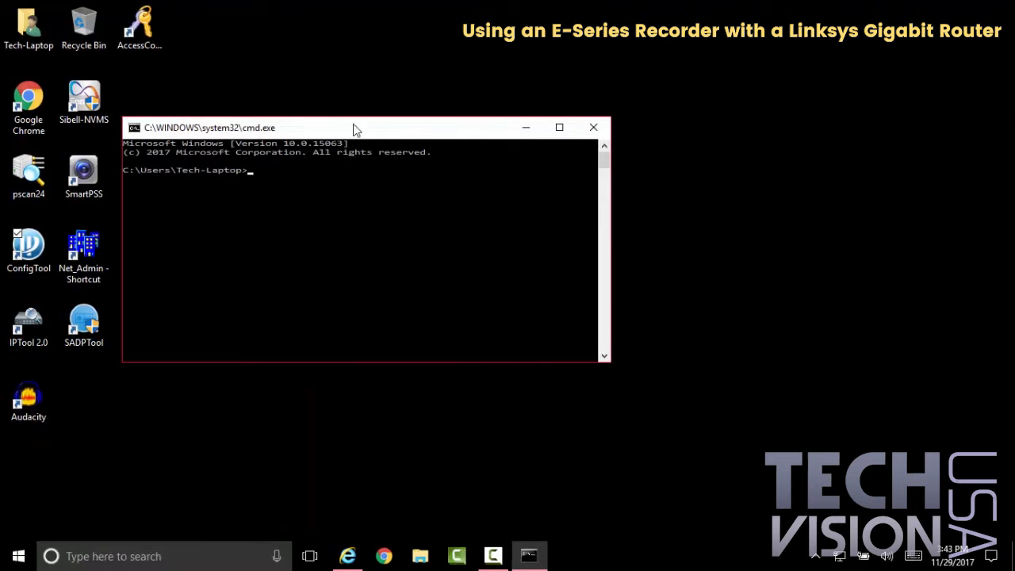
drag(354, 129, 446, 100)
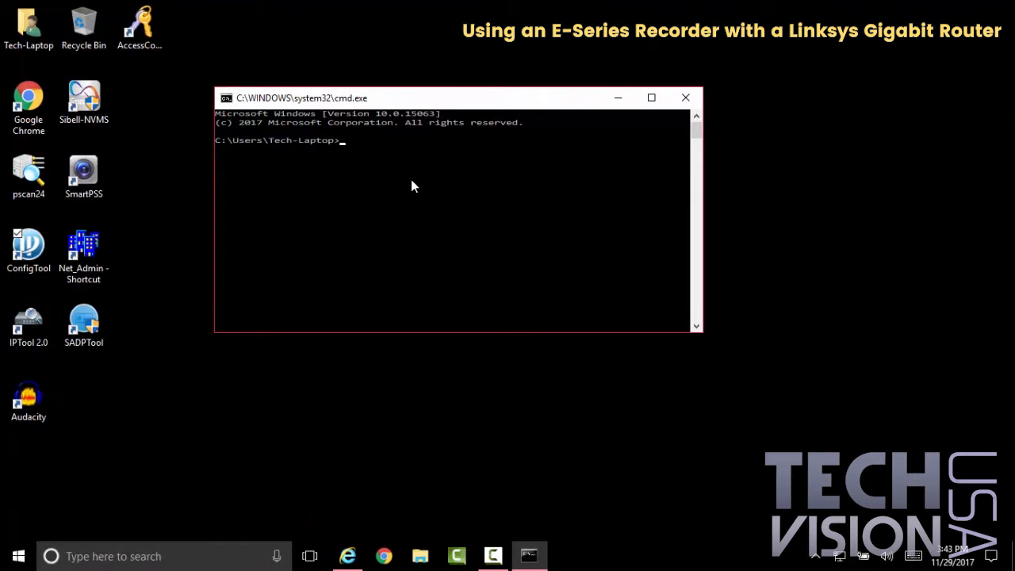
Step: Run ipconfig to list the computer's network addresses and default gateway
text(ipconfig)
key(Return)
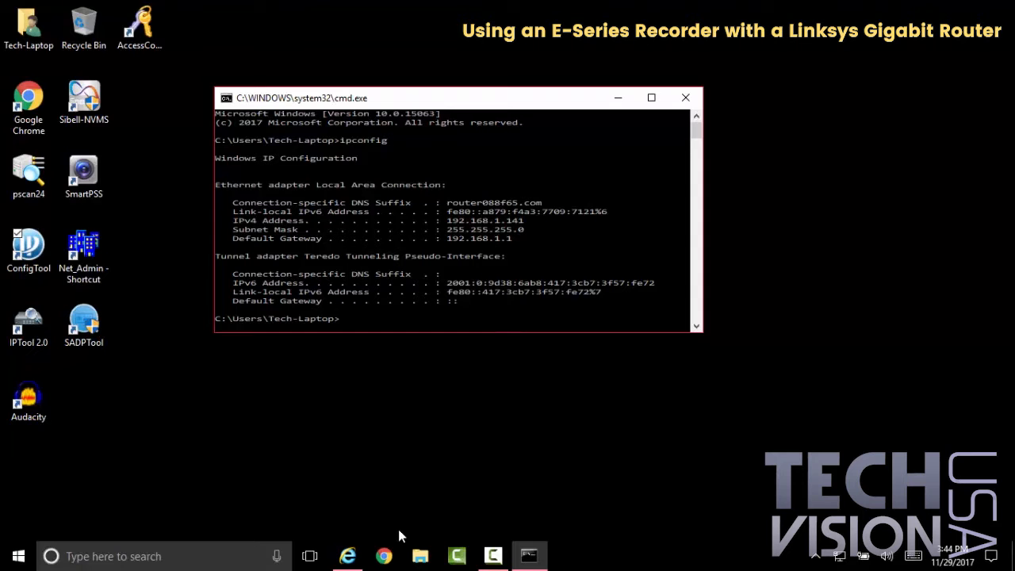
click(347, 556)
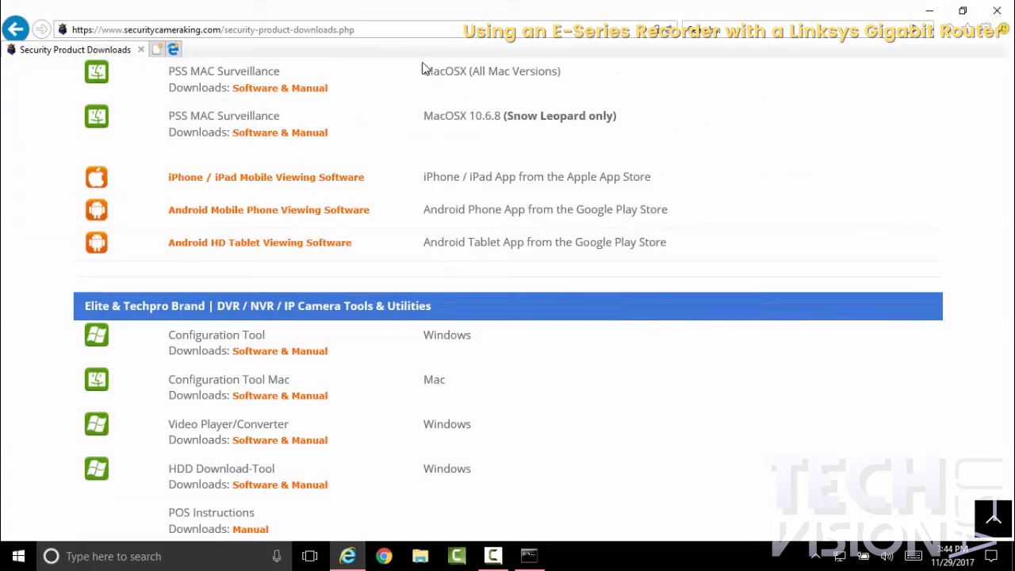
click(418, 31)
key(BackSpace)
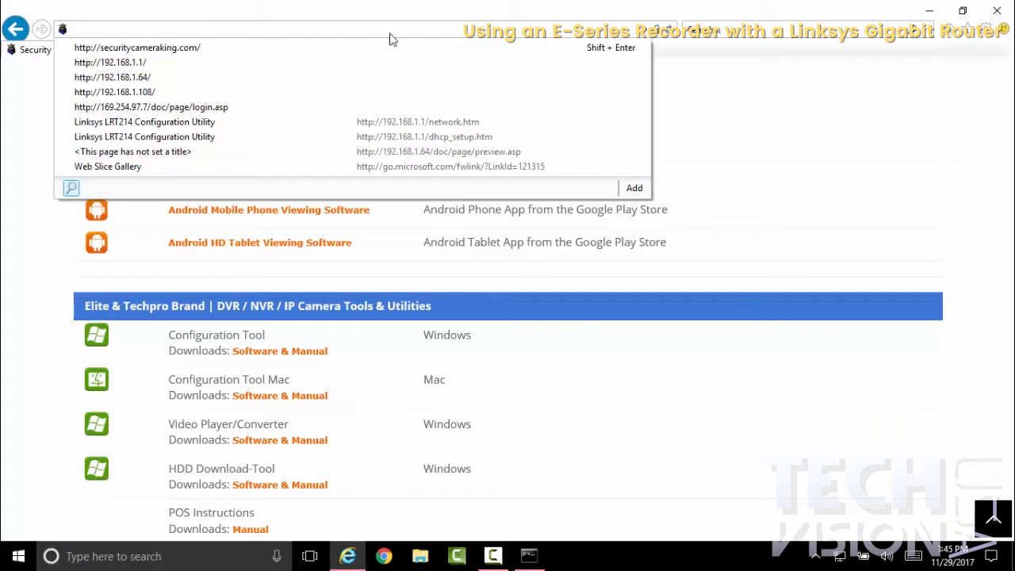
click(270, 36)
click(66, 87)
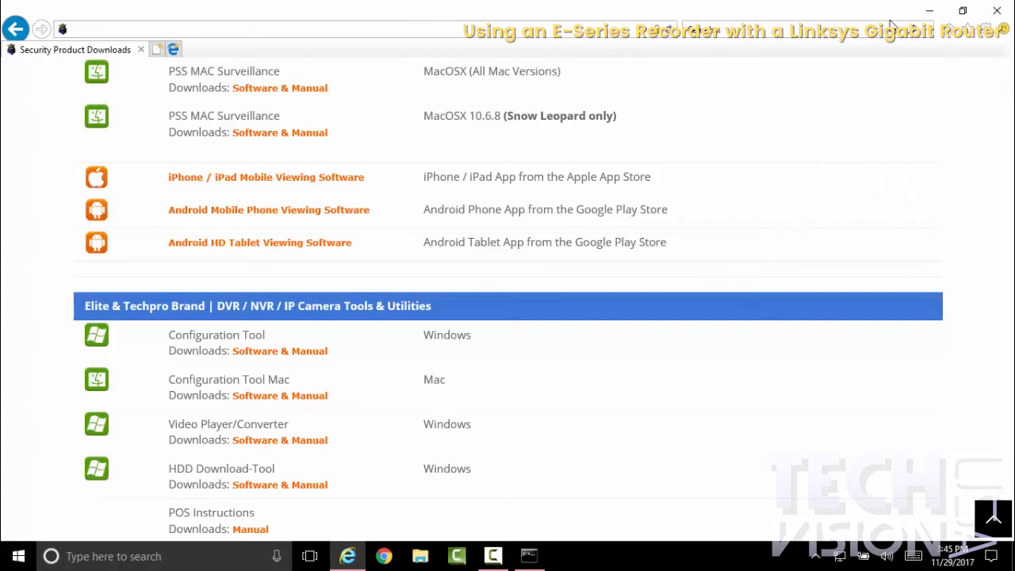
click(948, 35)
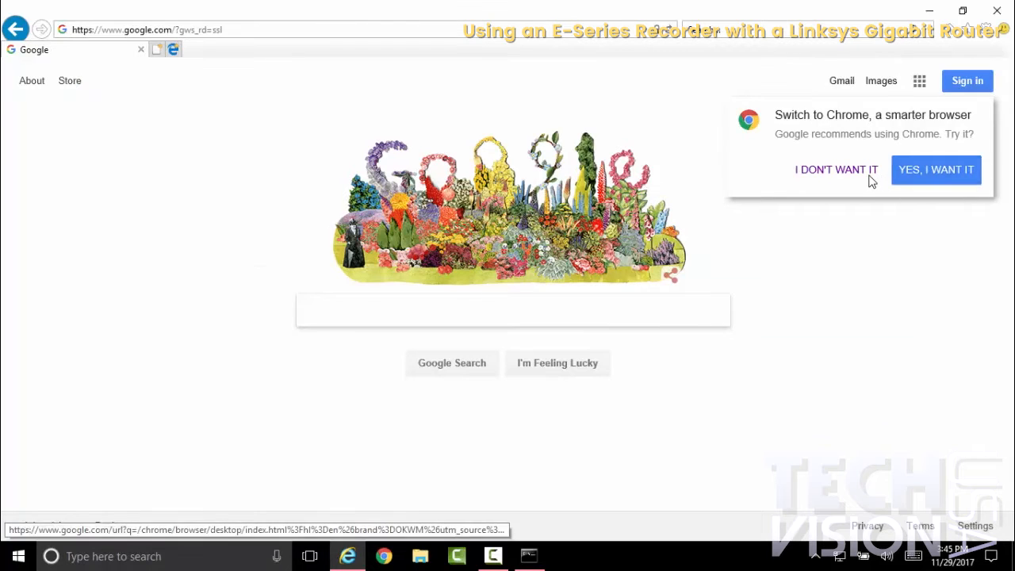
click(870, 174)
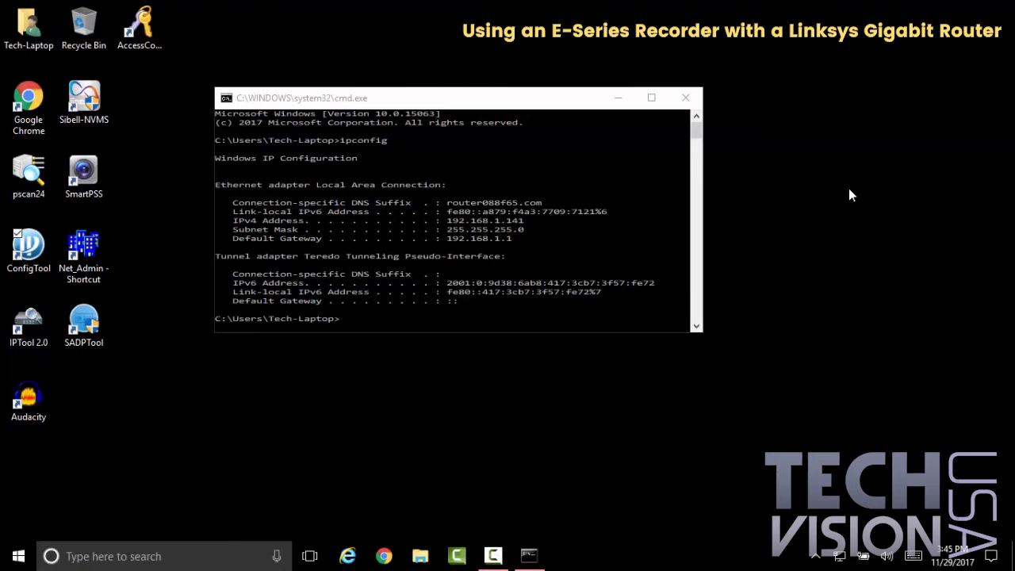
Step: Switch to Internet Explorer and load the router's login page at 192.168.1.1
click(347, 556)
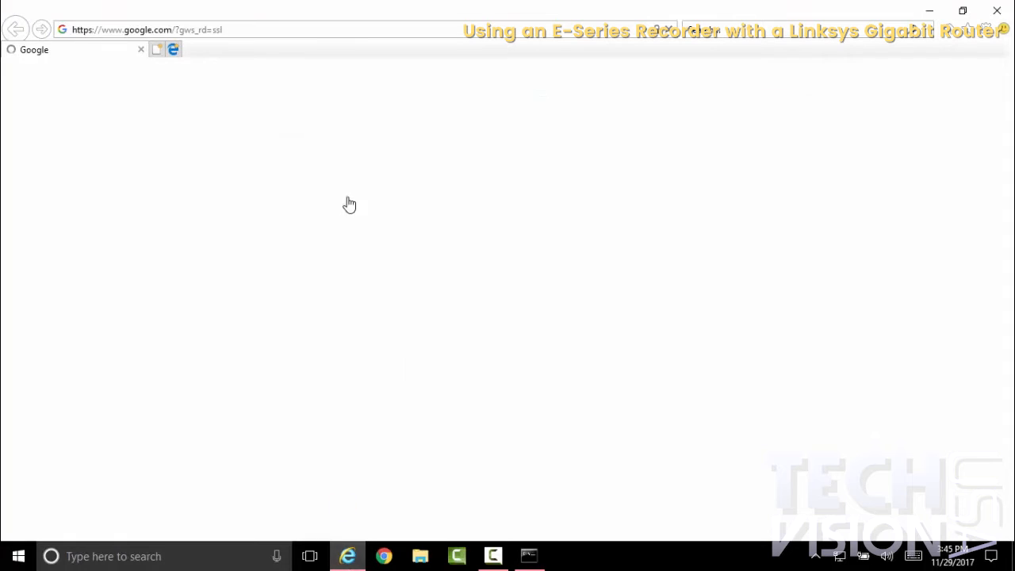
click(297, 37)
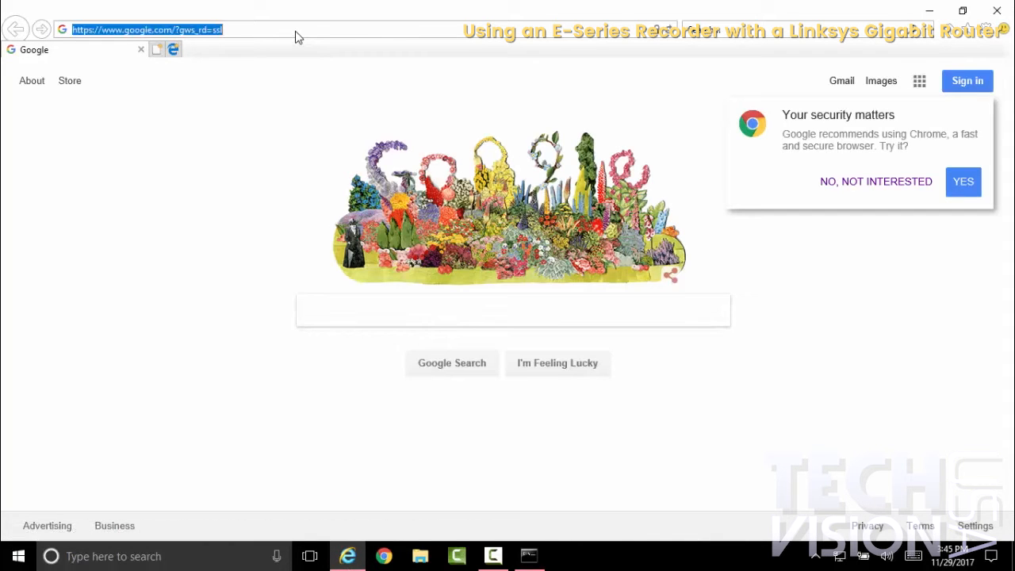
text(192.168)
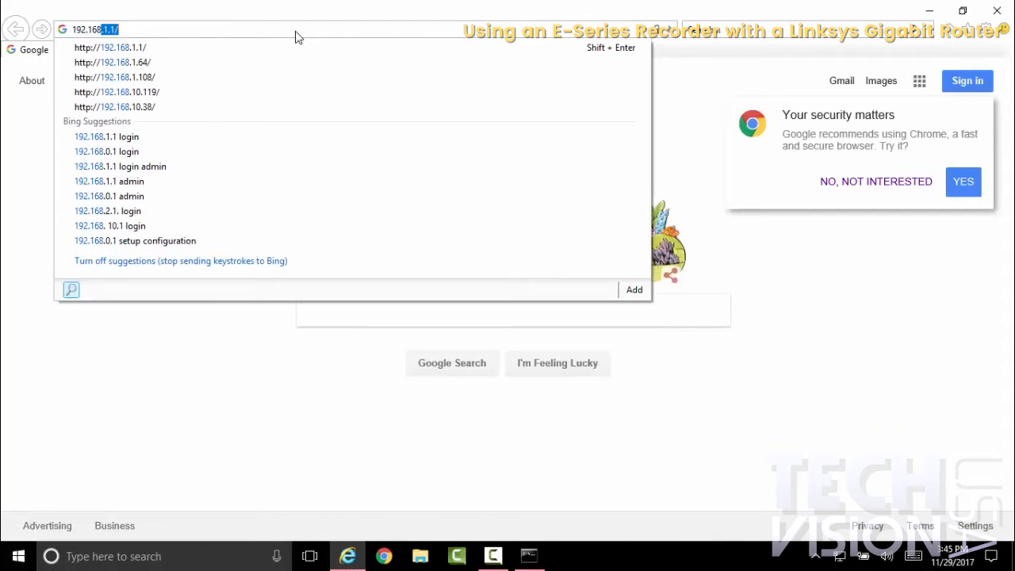
text(.1.1)
key(Return)
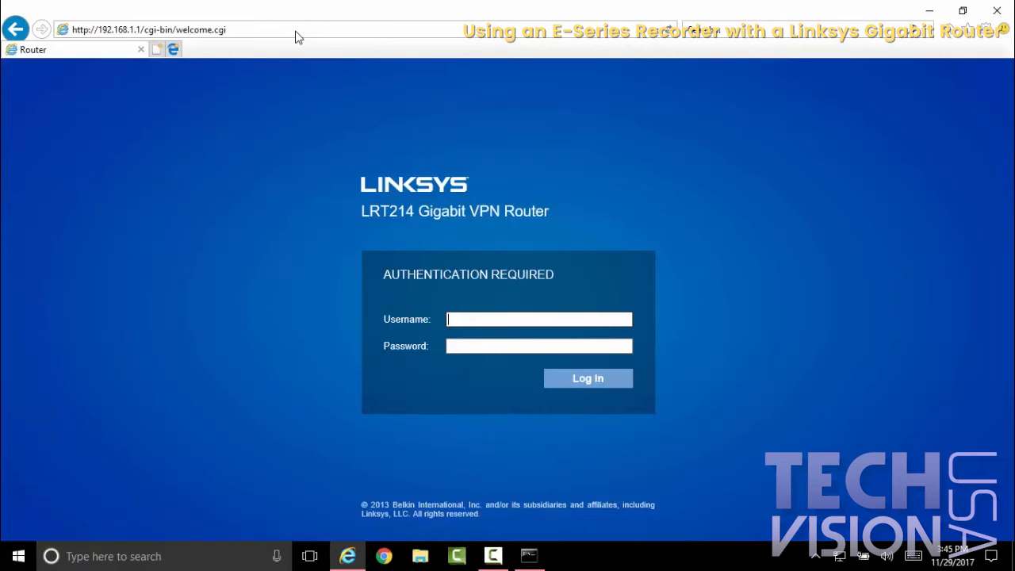
Step: Log in to the Linksys router with the username admin and the account password
text(admin)
key(Tab)
text(admin)
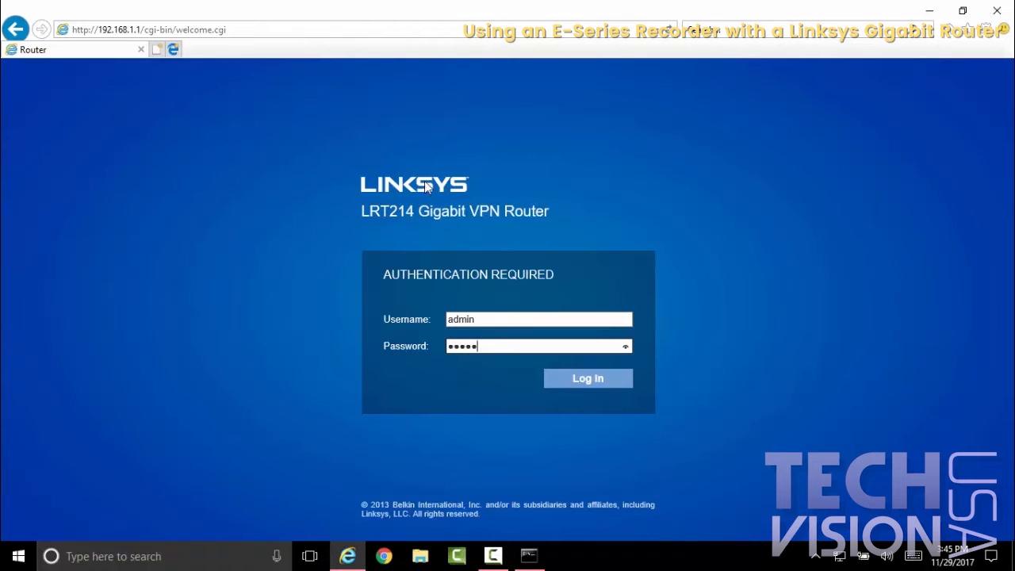
click(576, 382)
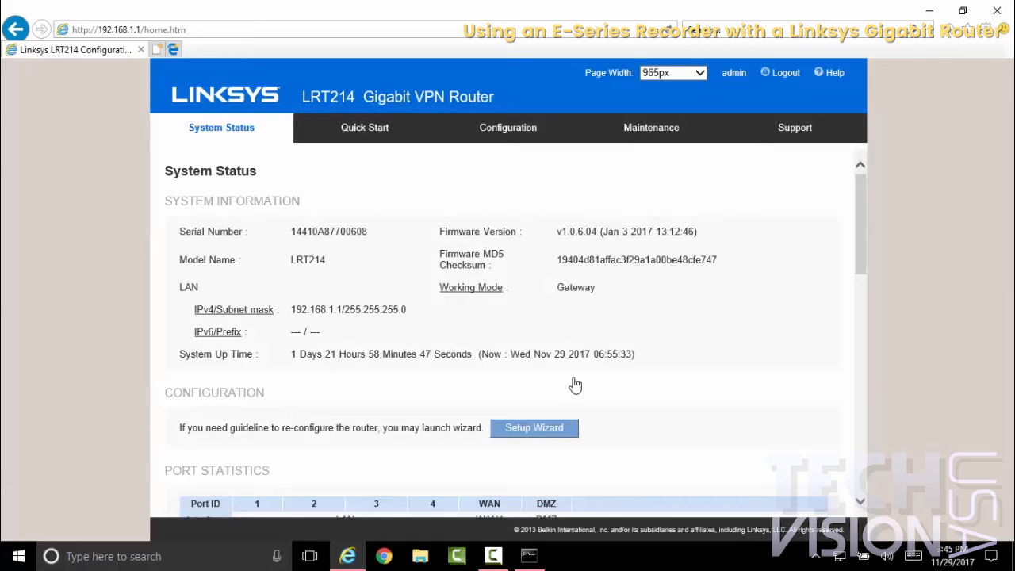
Step: Open the router's port range forwarding configuration and look through the predefined services
click(512, 133)
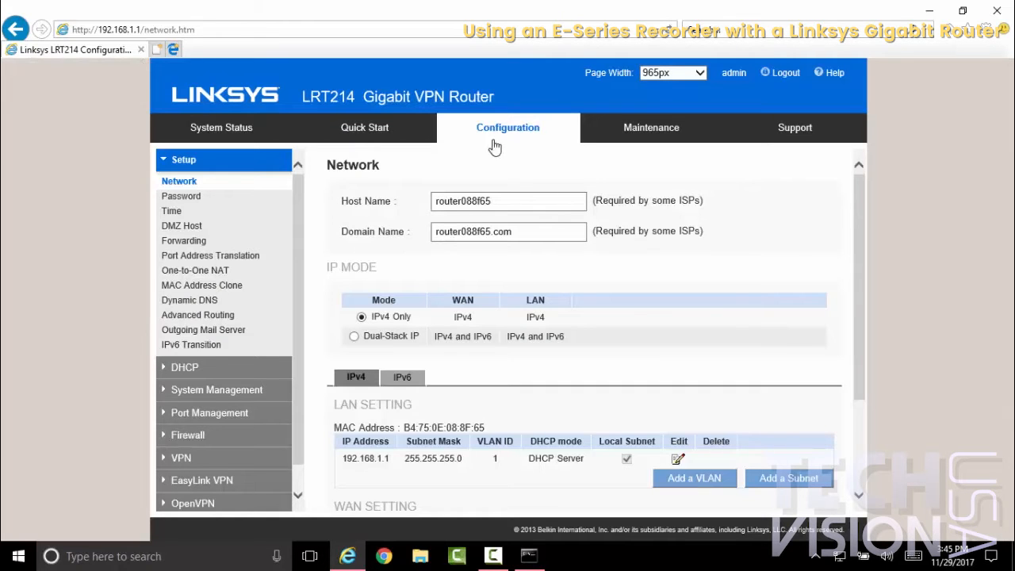
click(194, 244)
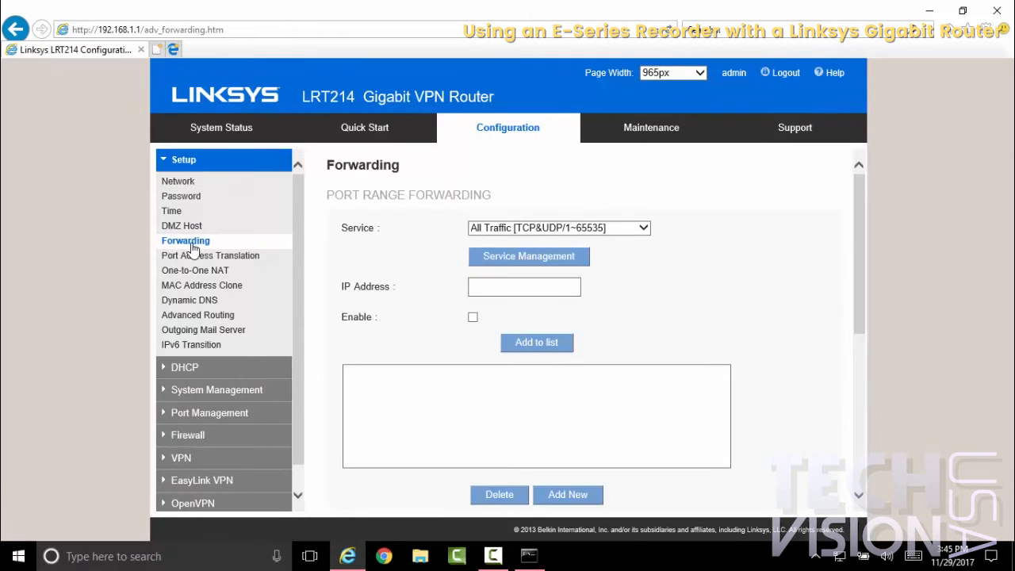
click(616, 232)
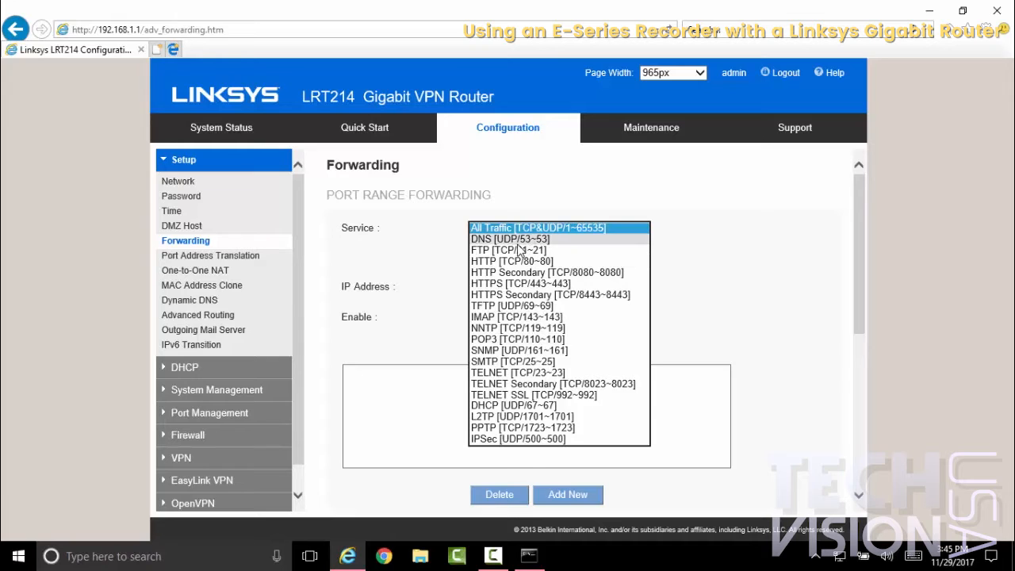
click(673, 228)
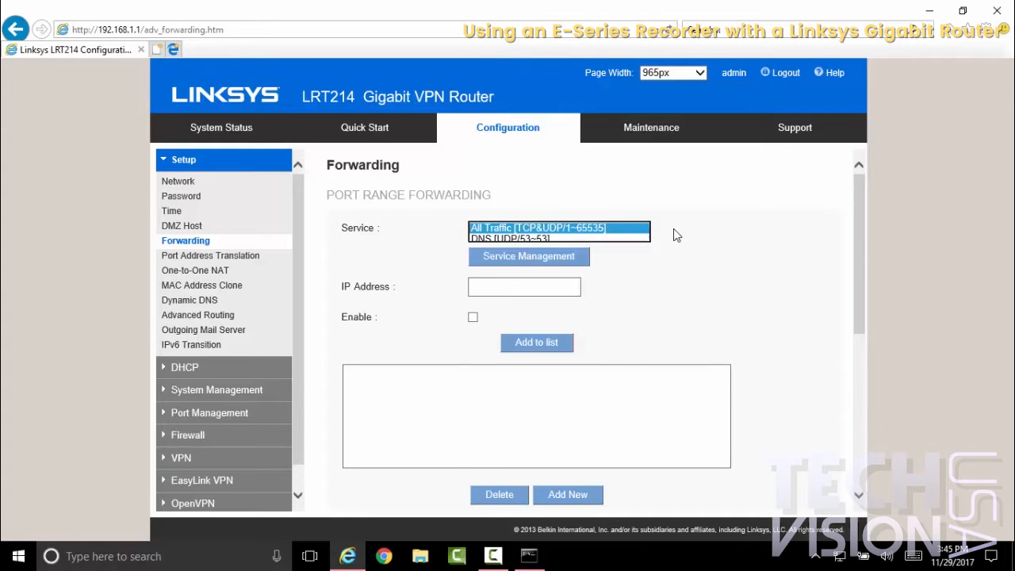
Step: In Service Management, add a TCP service named "Elite Recorder HTTP" with port range 95 to 95
click(561, 259)
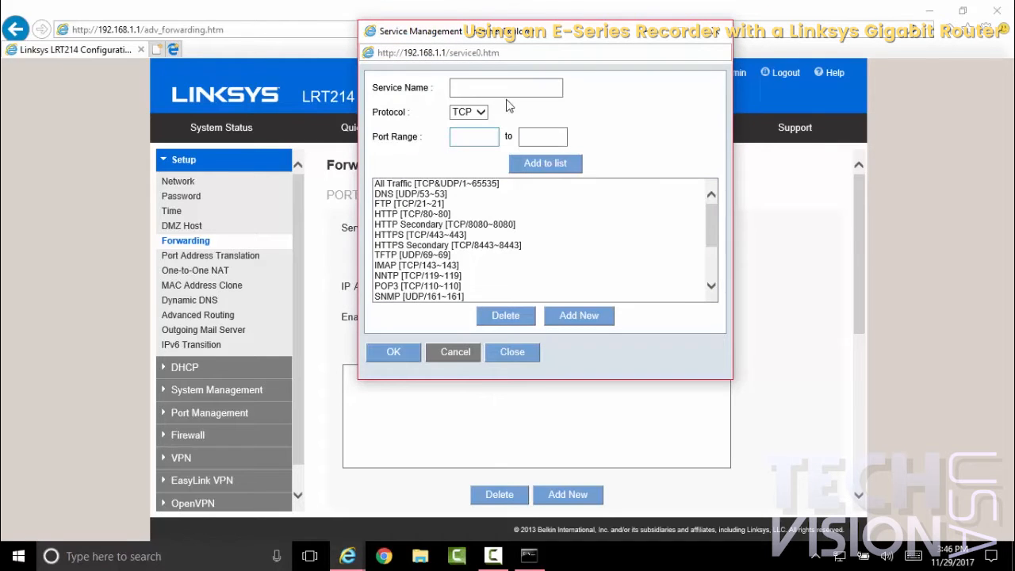
click(479, 85)
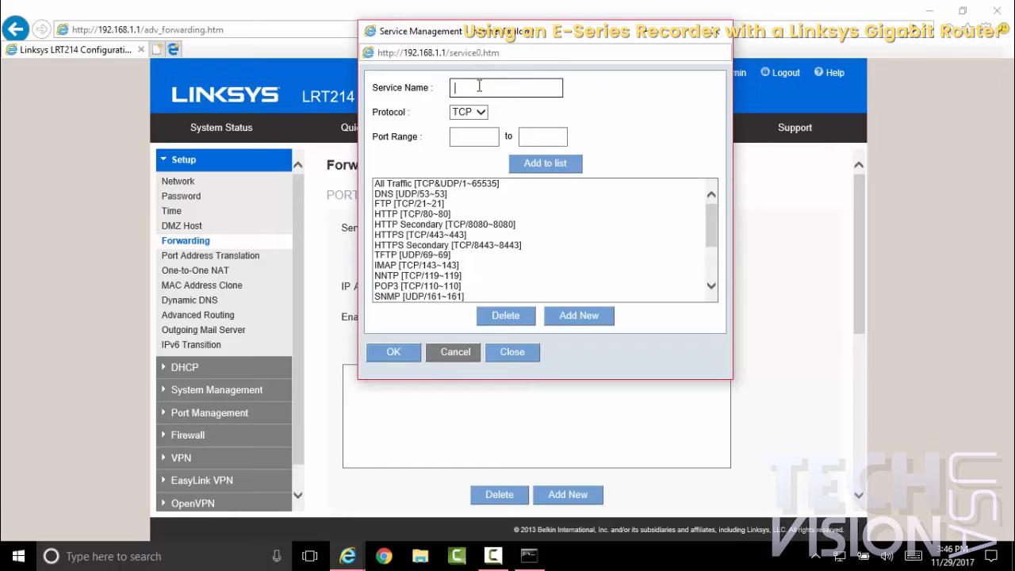
text(Elite Recorder HTTP)
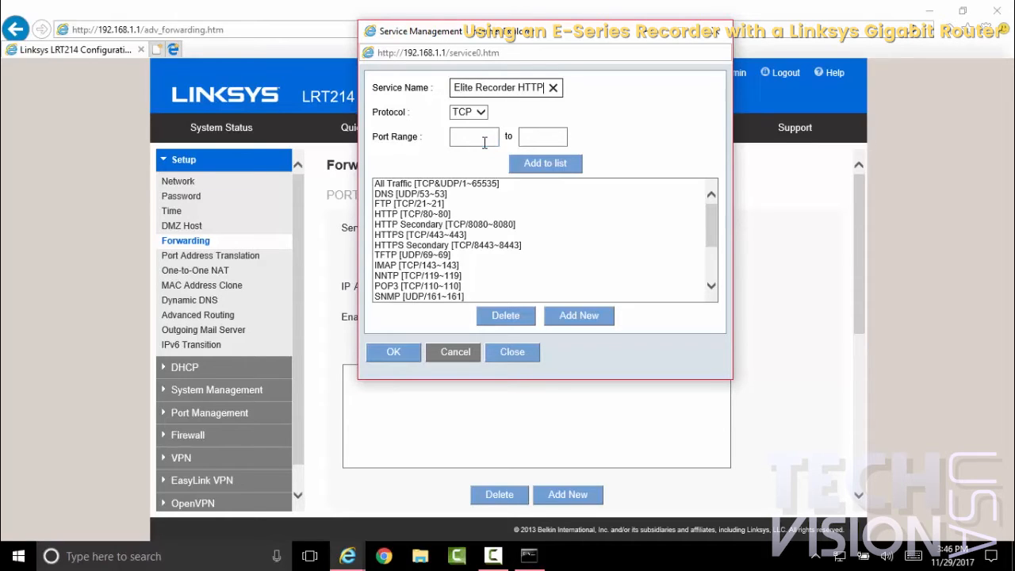
click(485, 143)
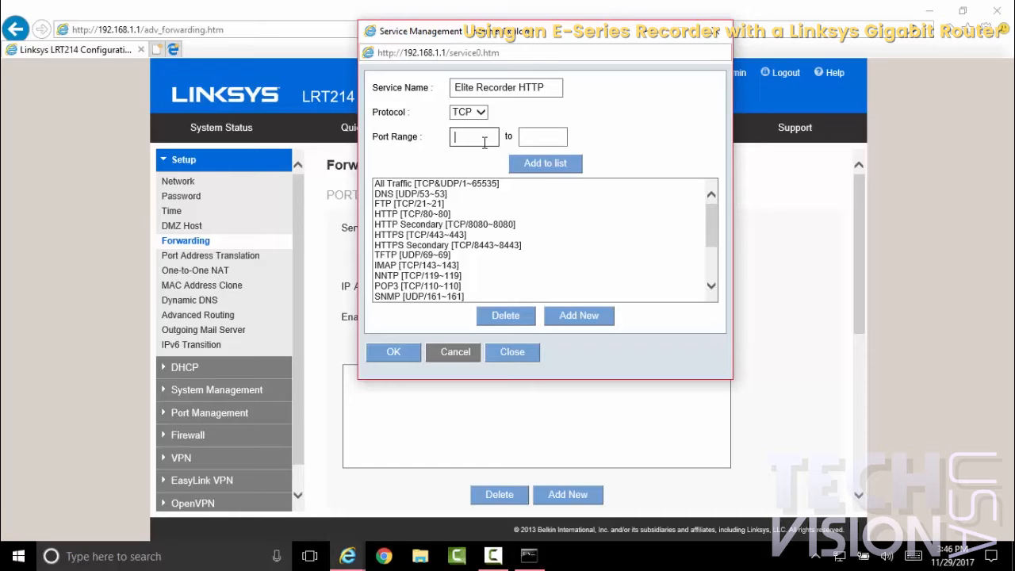
text(95)
click(527, 137)
text(95)
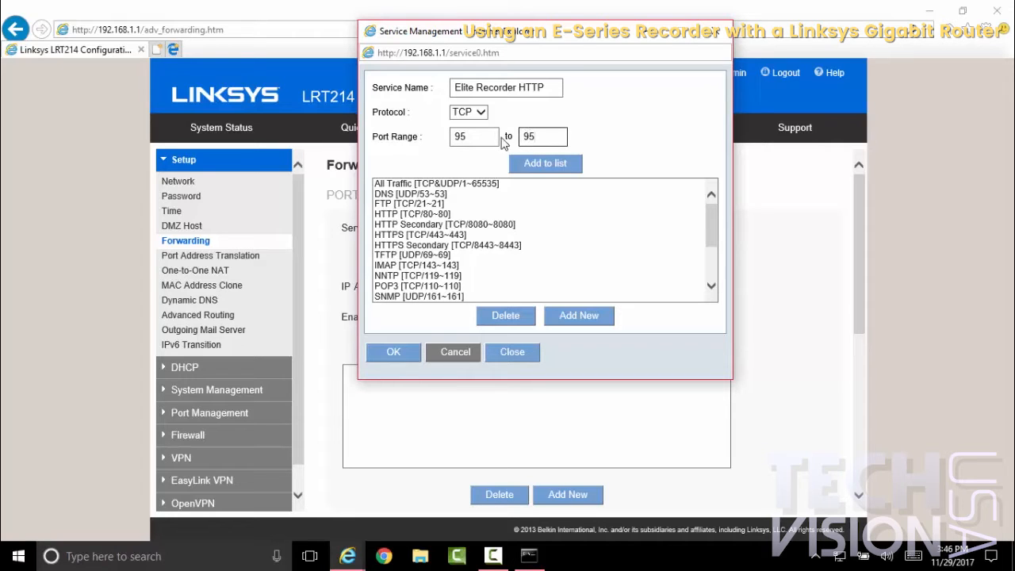
click(534, 163)
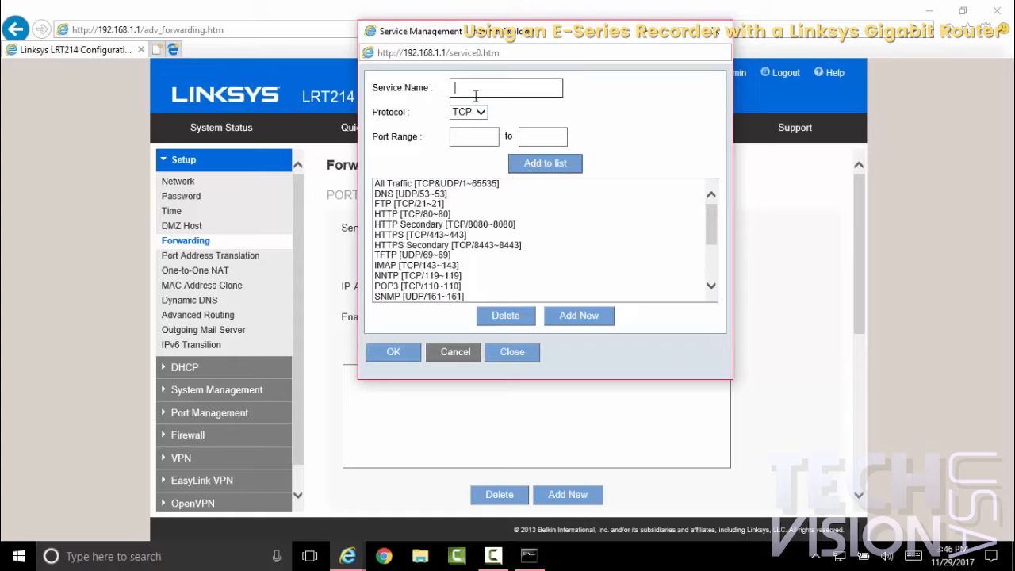
Step: Add a TCP service named "Recorder Elite TCP" with port range 4563 to 4563 and save the service list
text(Recorder Elite TCP)
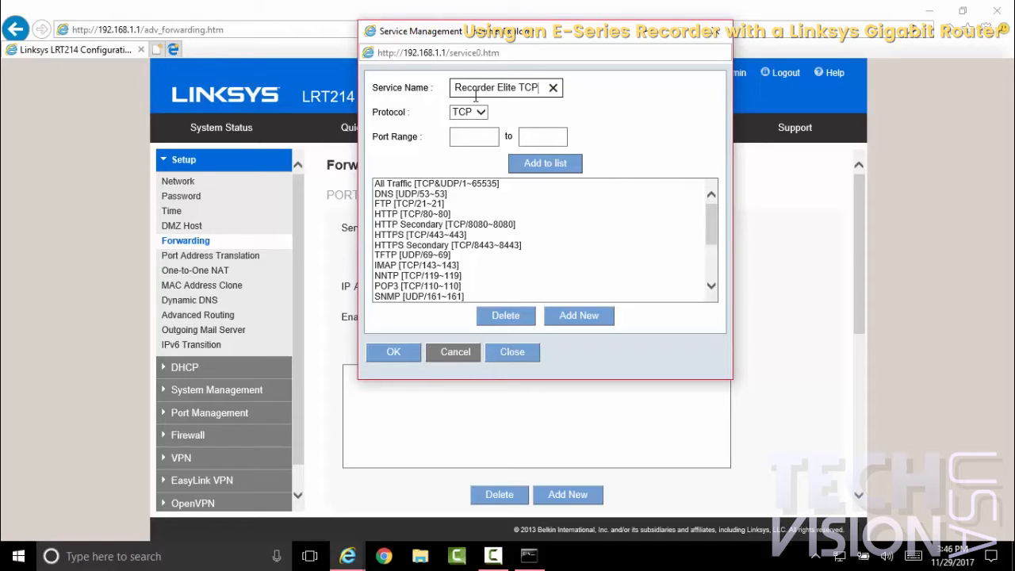
click(468, 135)
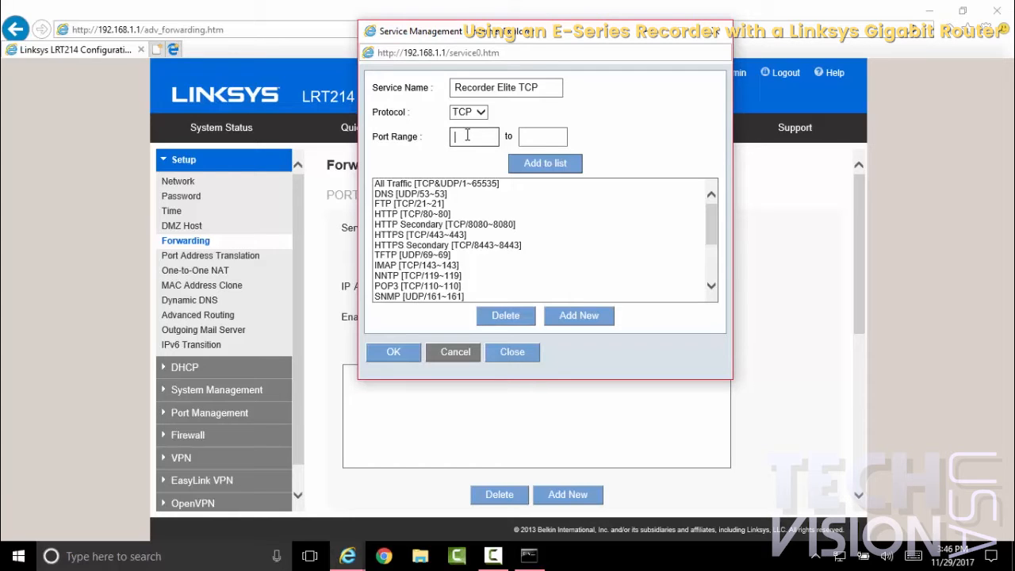
text(4563)
click(544, 136)
text(4)
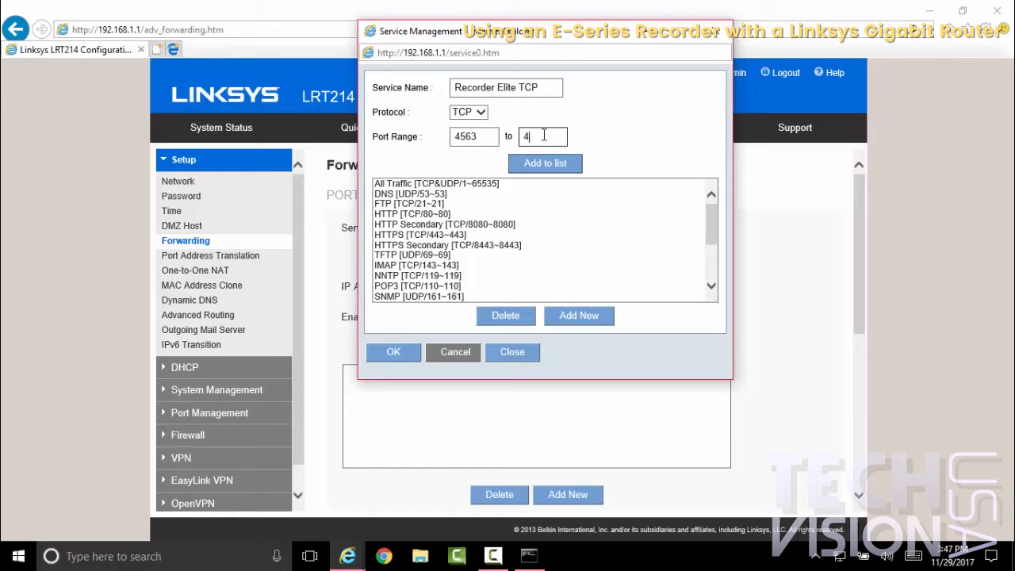
text(563)
click(545, 164)
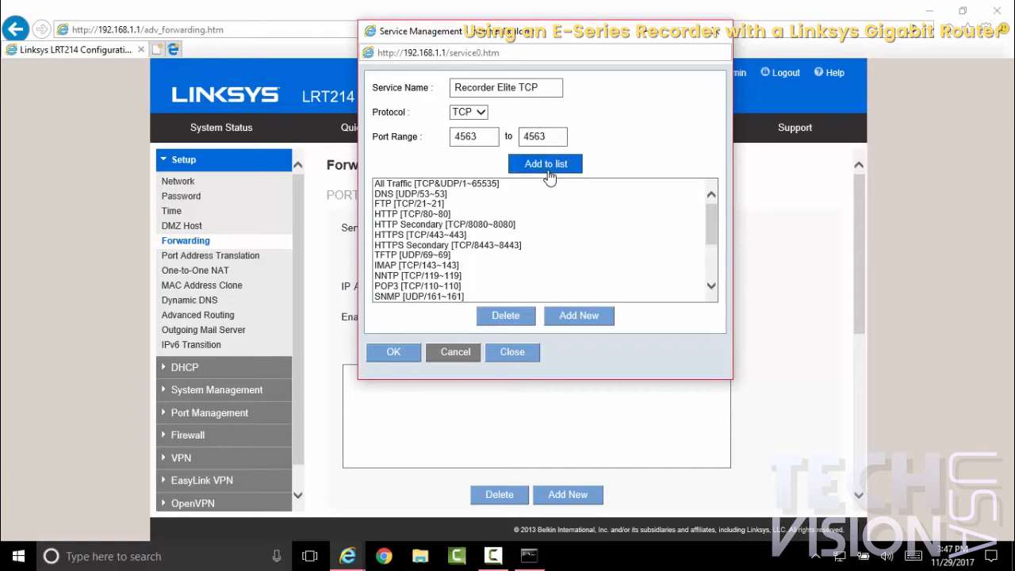
scroll(537, 274, down, 1)
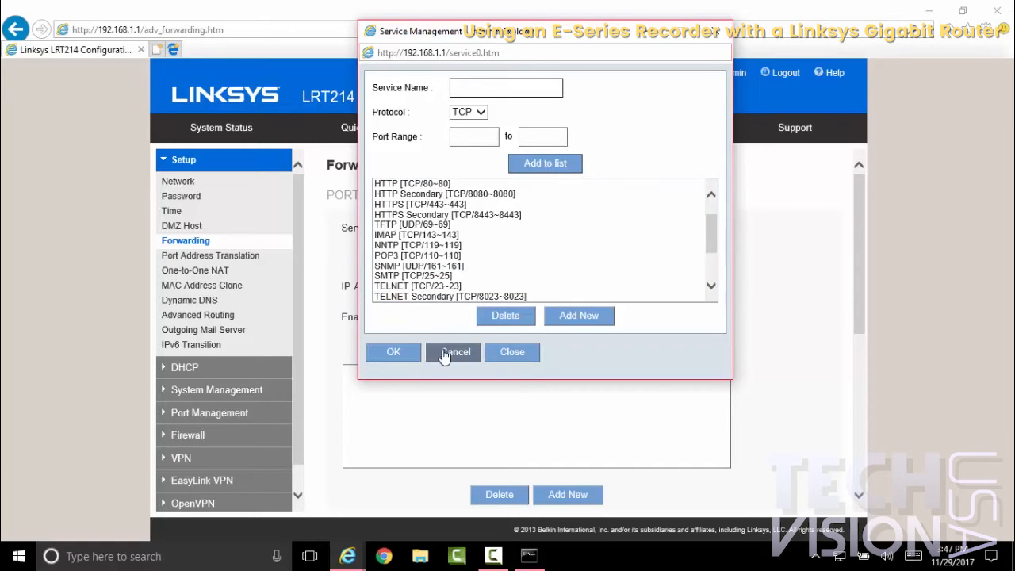
click(392, 351)
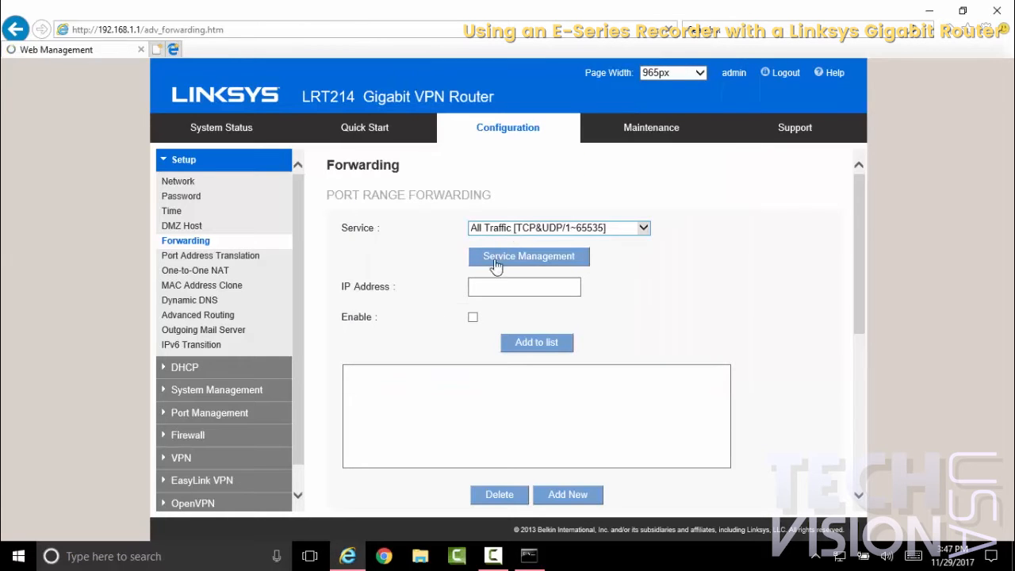
Step: Switch from the router page to ConfigTool on the desktop to find the recorder on the network
click(475, 290)
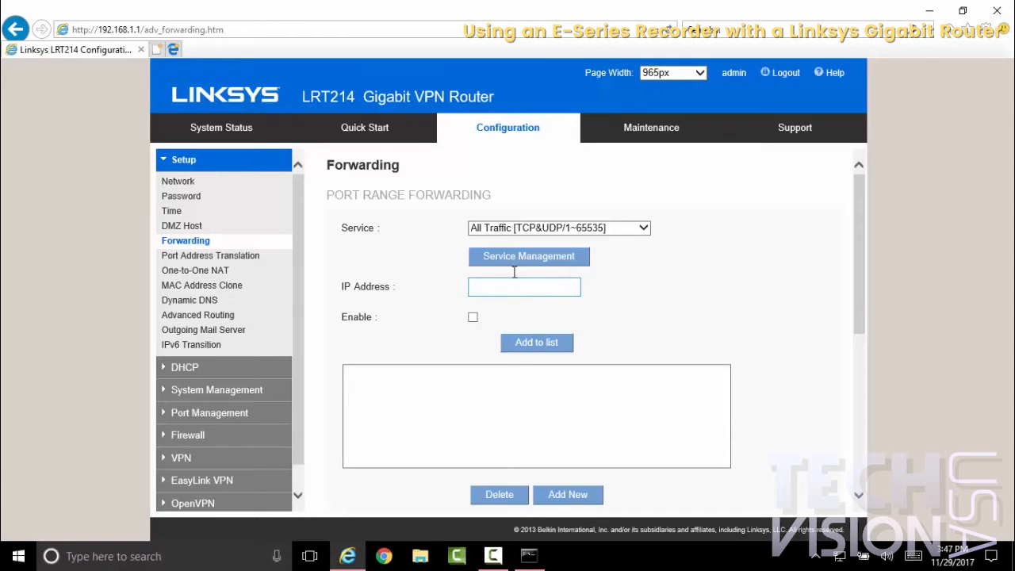
click(929, 12)
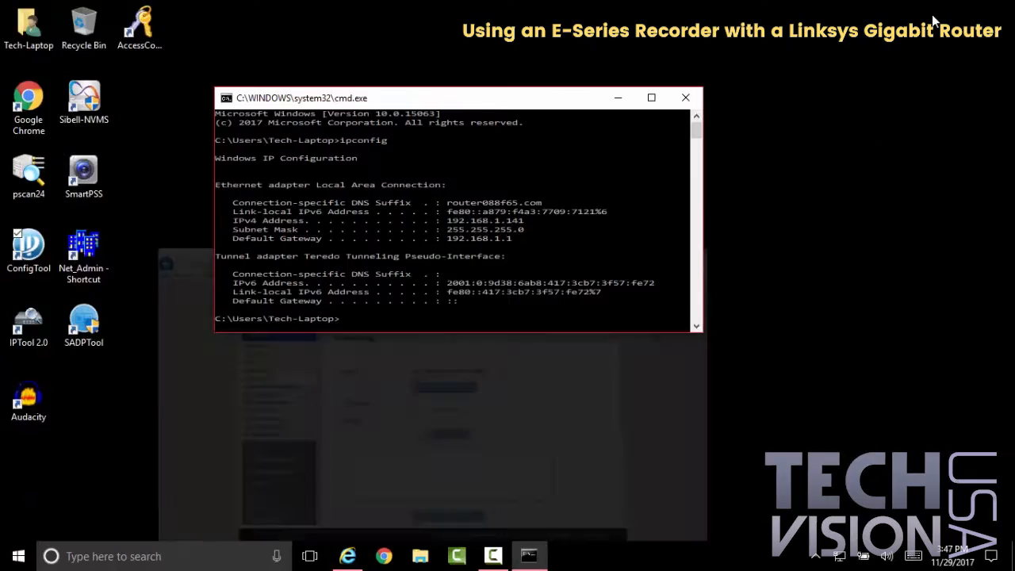
drag(528, 96, 609, 87)
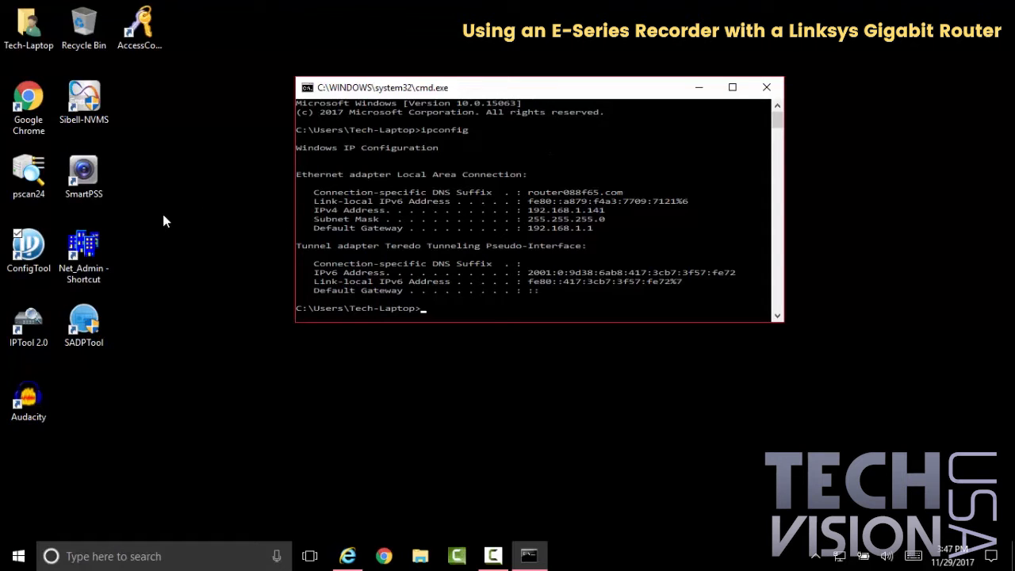
double_click(29, 247)
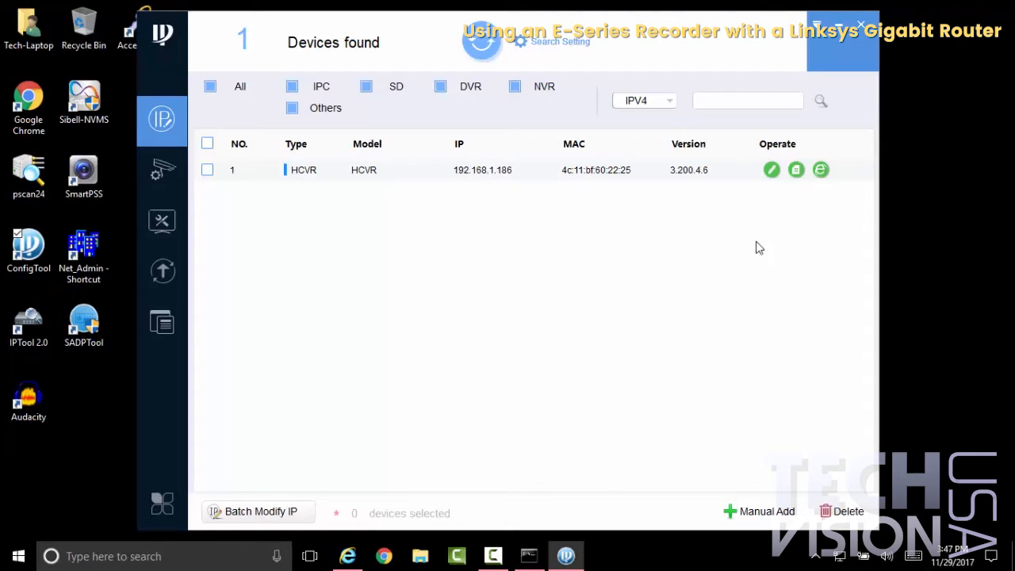
Step: Open the HCVR recorder's IP address settings in ConfigTool, compare them with the ipconfig network details, and close without changing anything
click(772, 170)
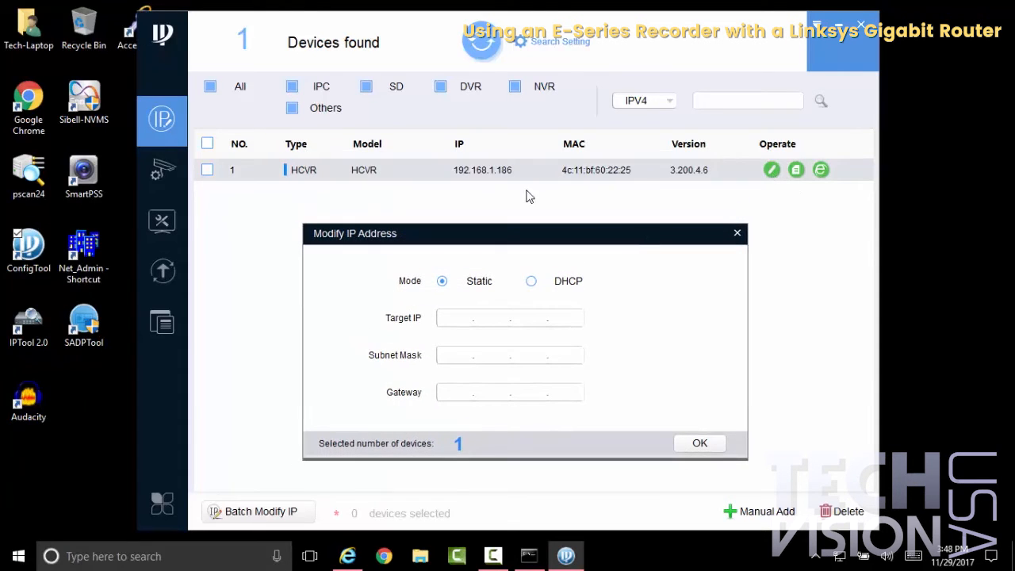
click(529, 555)
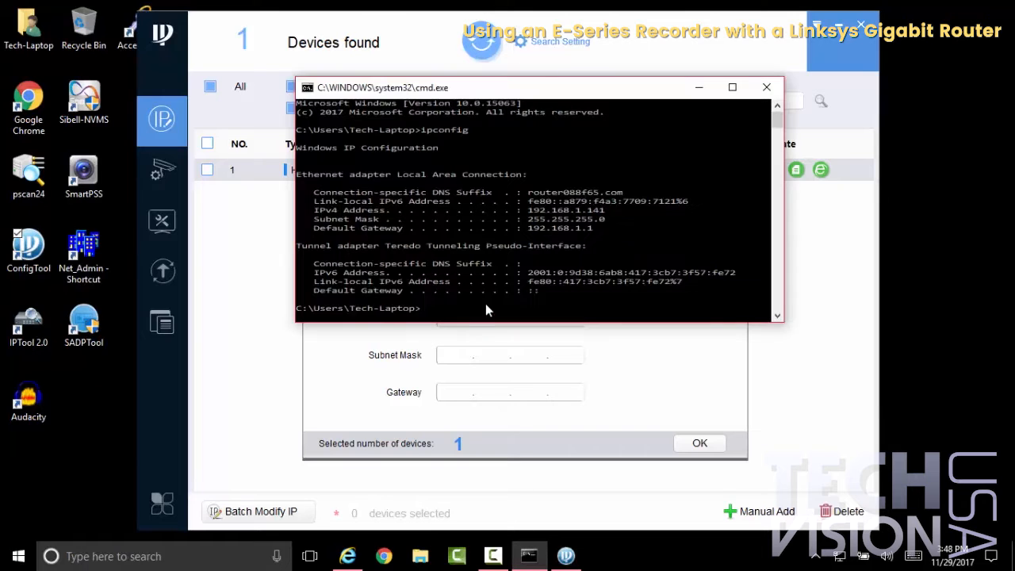
drag(545, 89, 760, 56)
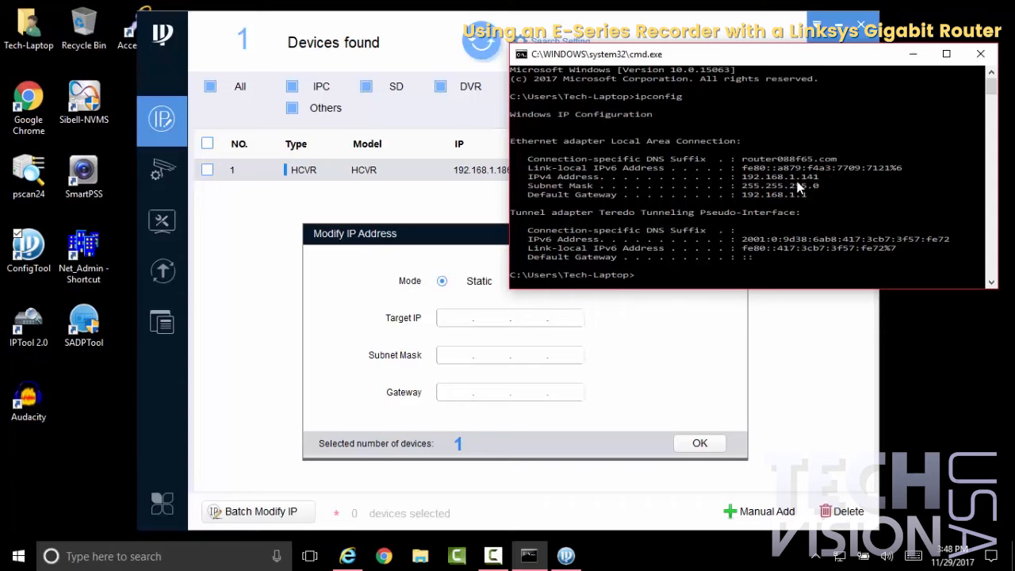
drag(765, 52, 607, 169)
click(820, 176)
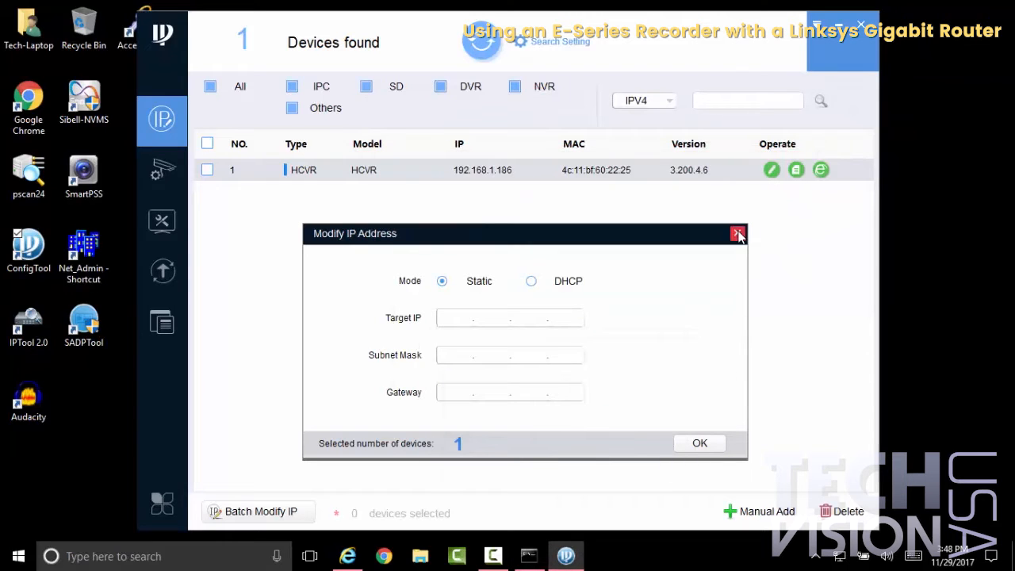
click(737, 230)
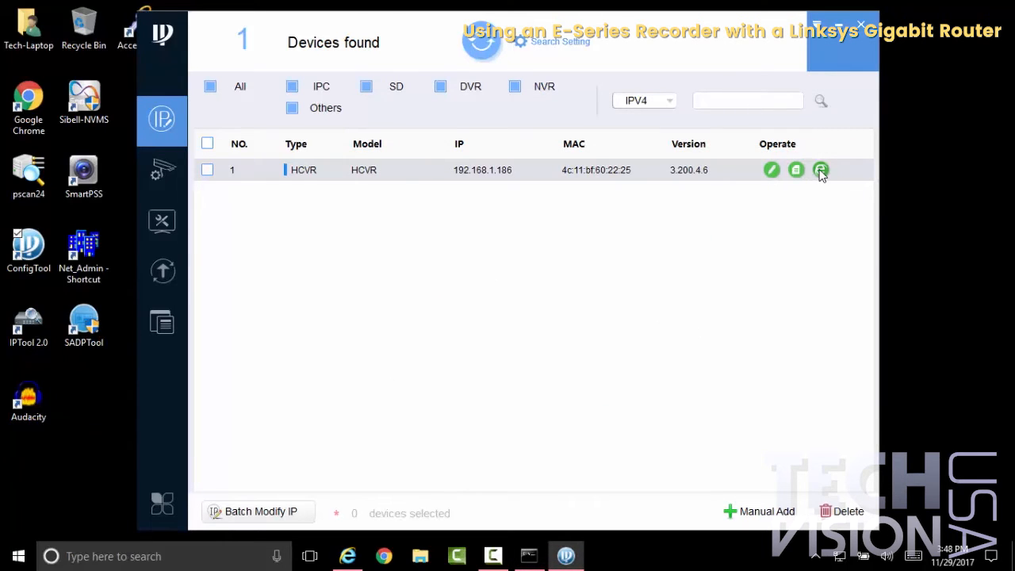
Step: Open the HCVR recorder's web interface from the ConfigTool device list and maximize the browser window
click(820, 171)
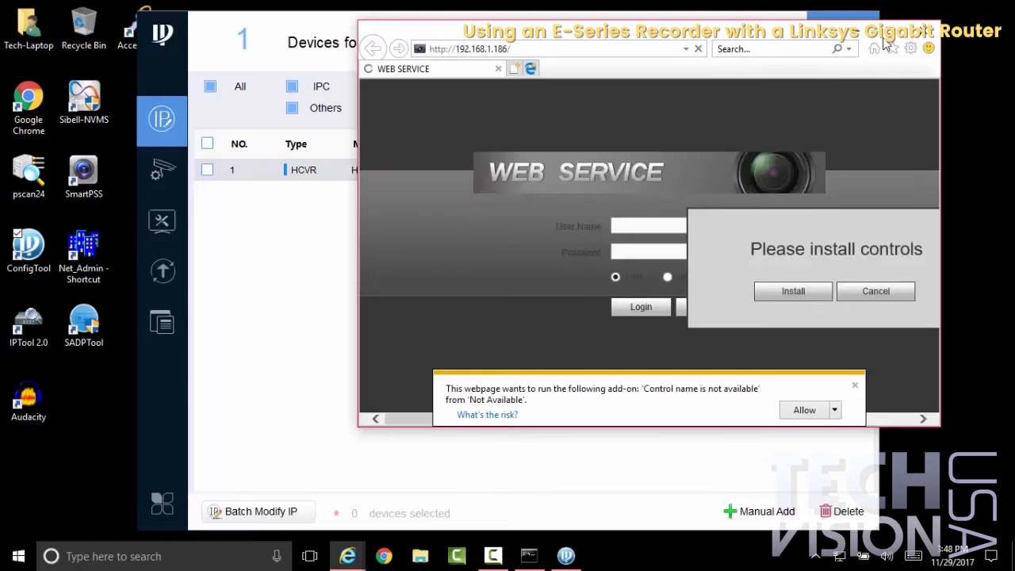
click(888, 29)
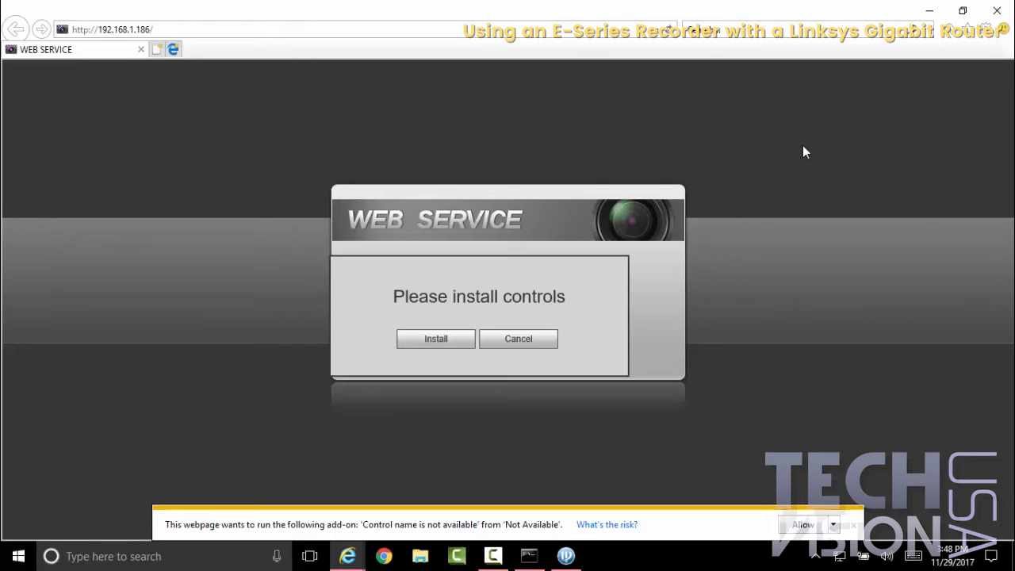
Step: In Internet Options, set Download unsigned ActiveX controls to Prompt for the Internet zone and apply the change
click(989, 32)
click(946, 220)
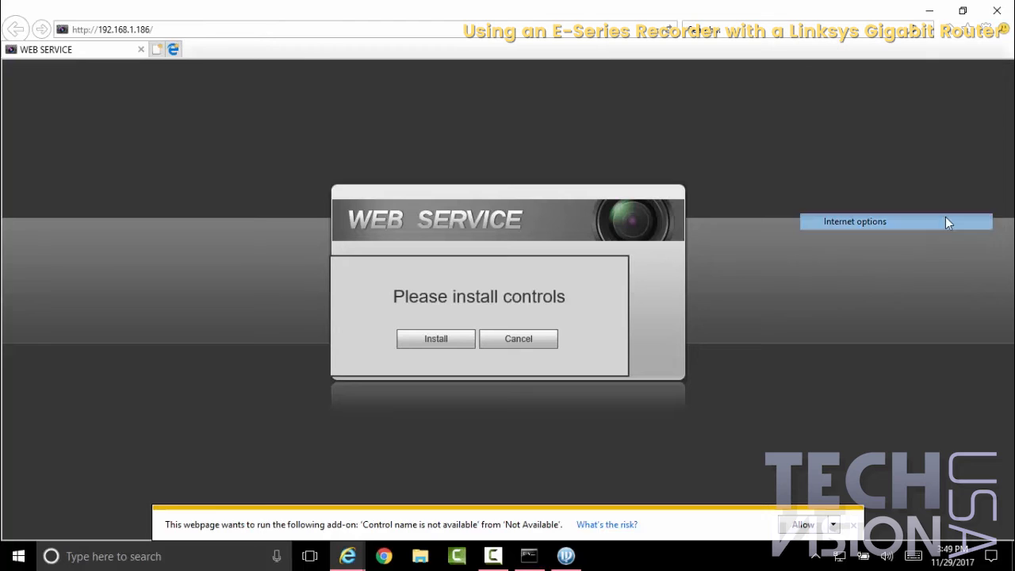
click(73, 43)
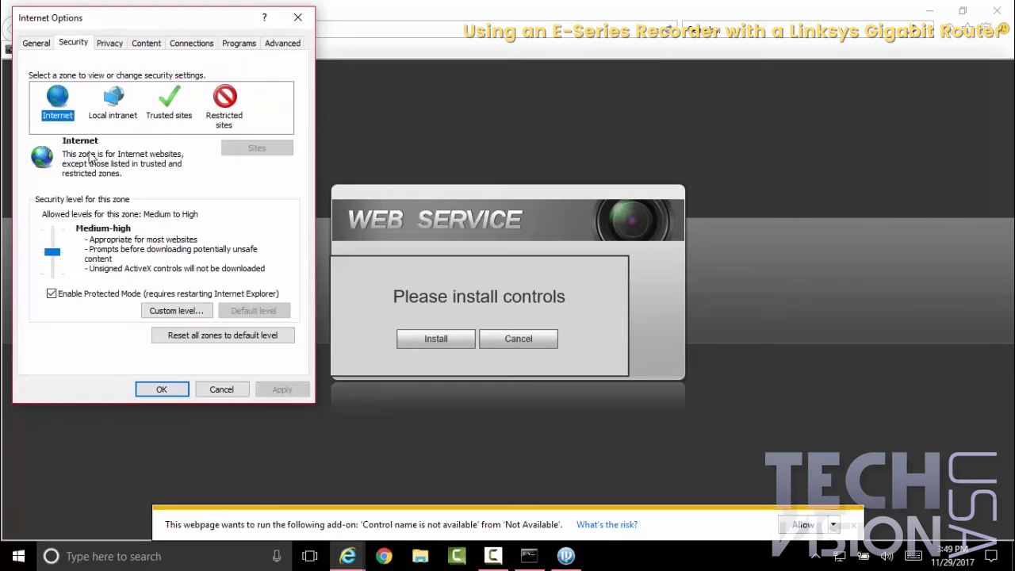
click(158, 311)
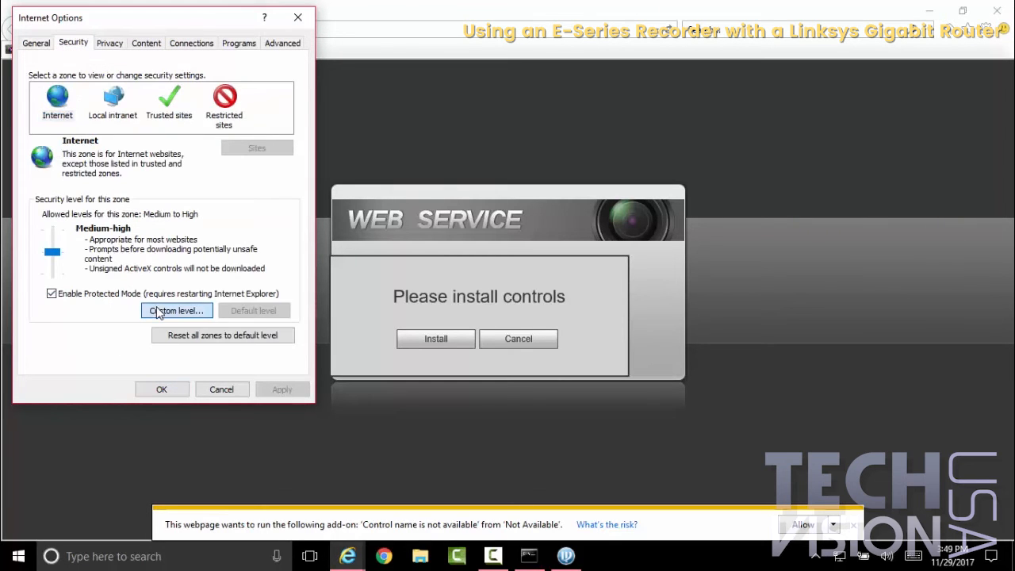
click(291, 120)
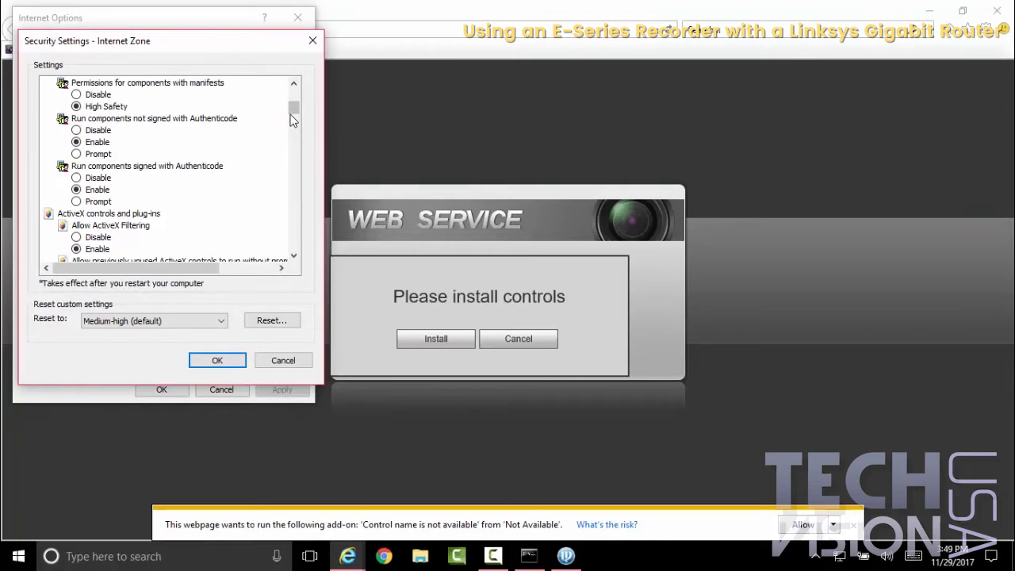
scroll(291, 120, down, 4)
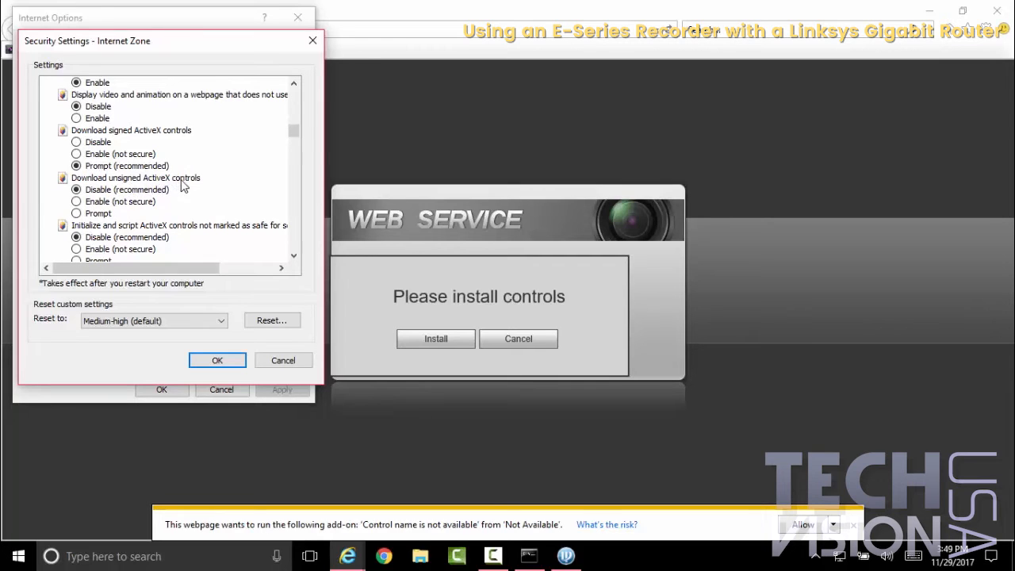
click(86, 215)
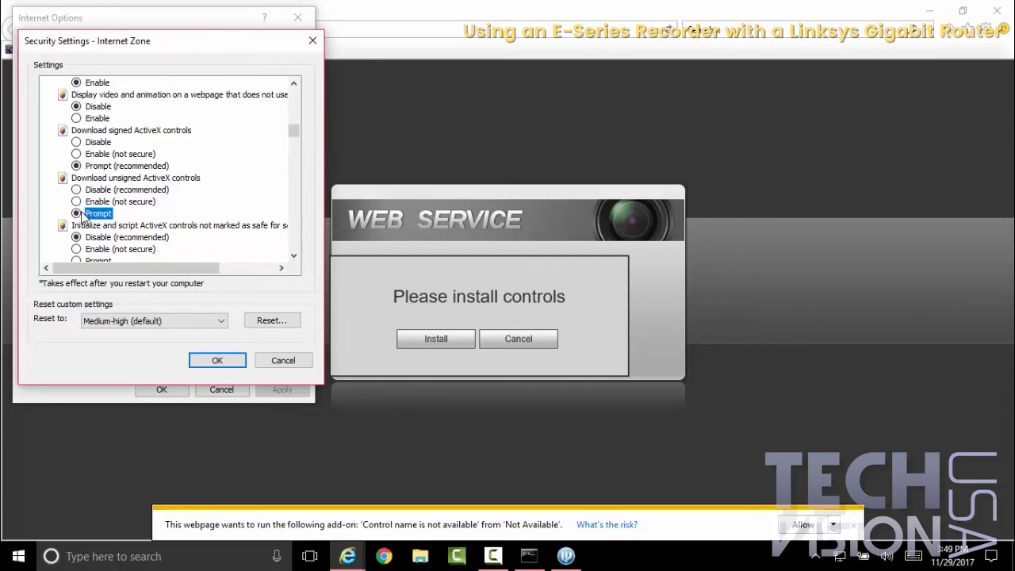
click(214, 359)
click(477, 293)
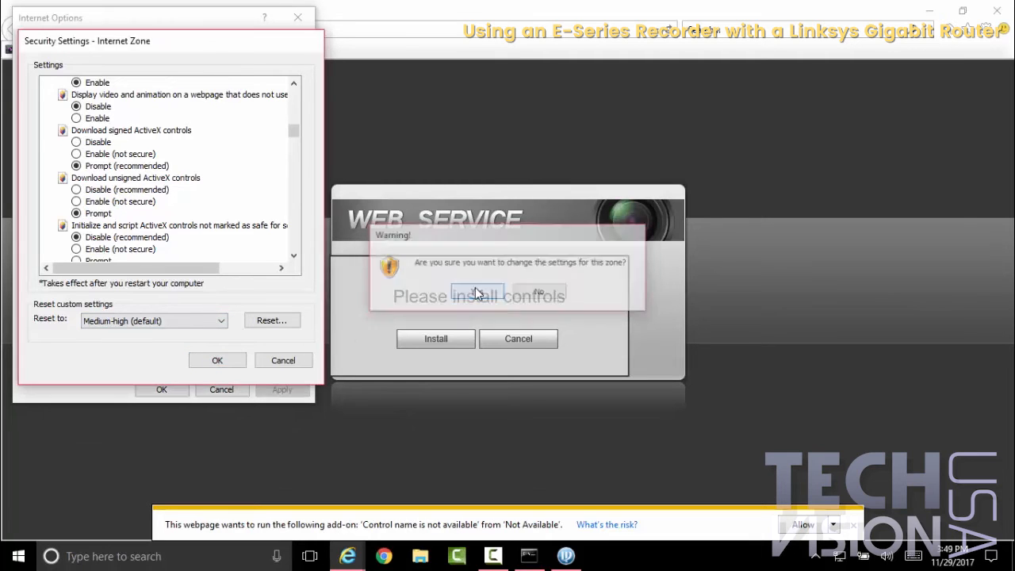
click(281, 389)
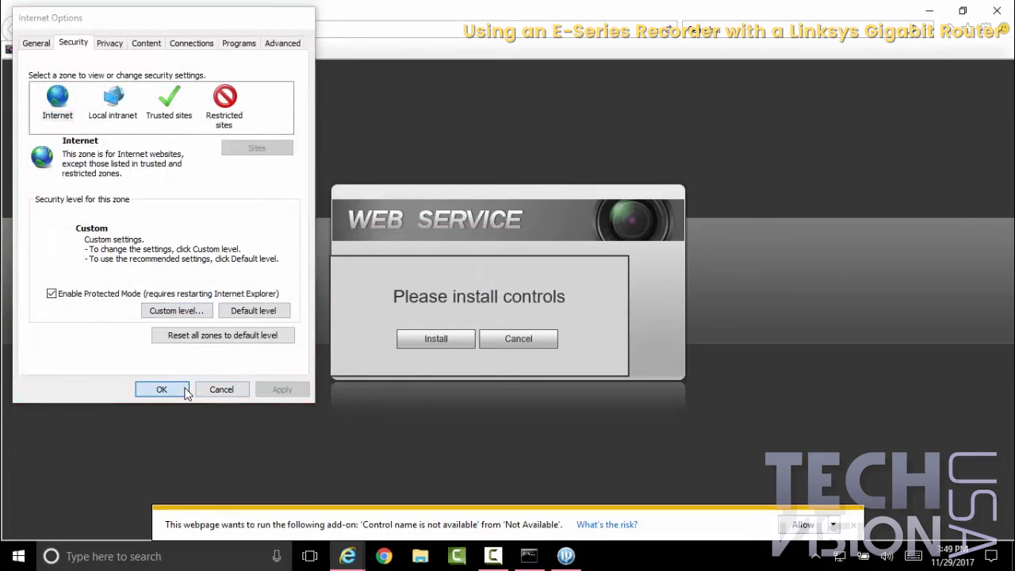
click(184, 387)
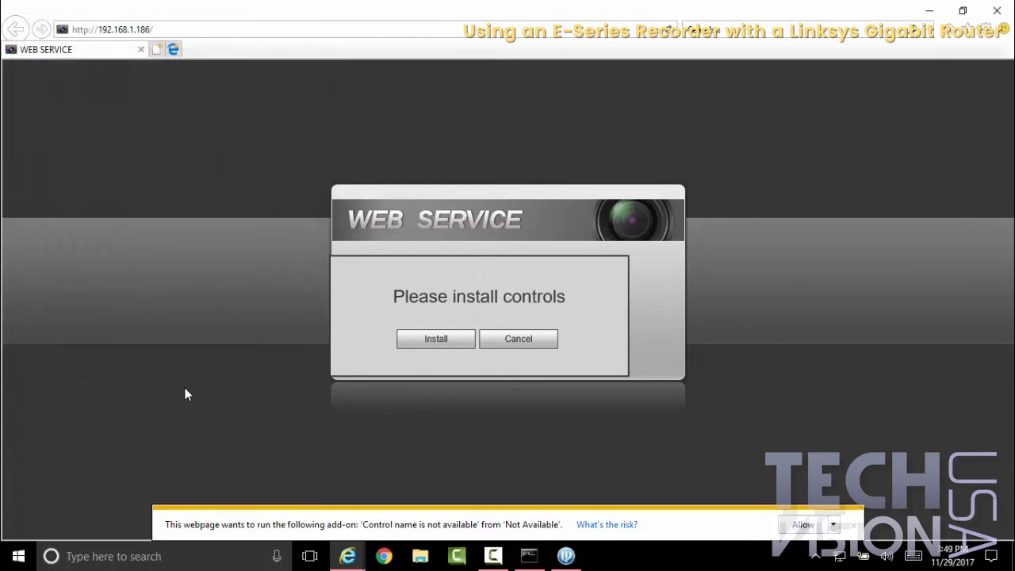
Step: Install the recorder's webplugin.exe control, reload the page, and allow the webPlugin Module add-on for all websites
click(436, 340)
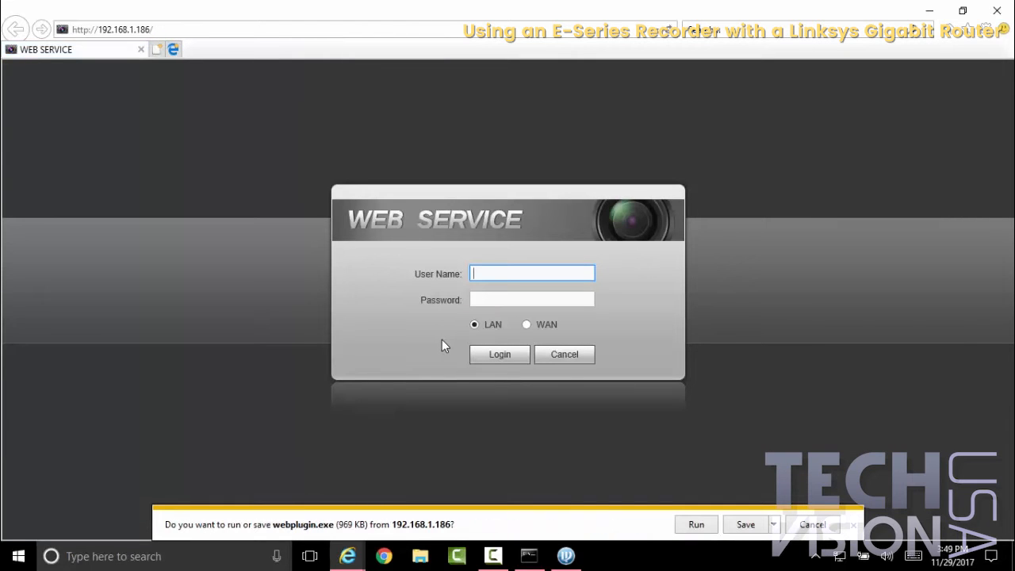
click(694, 524)
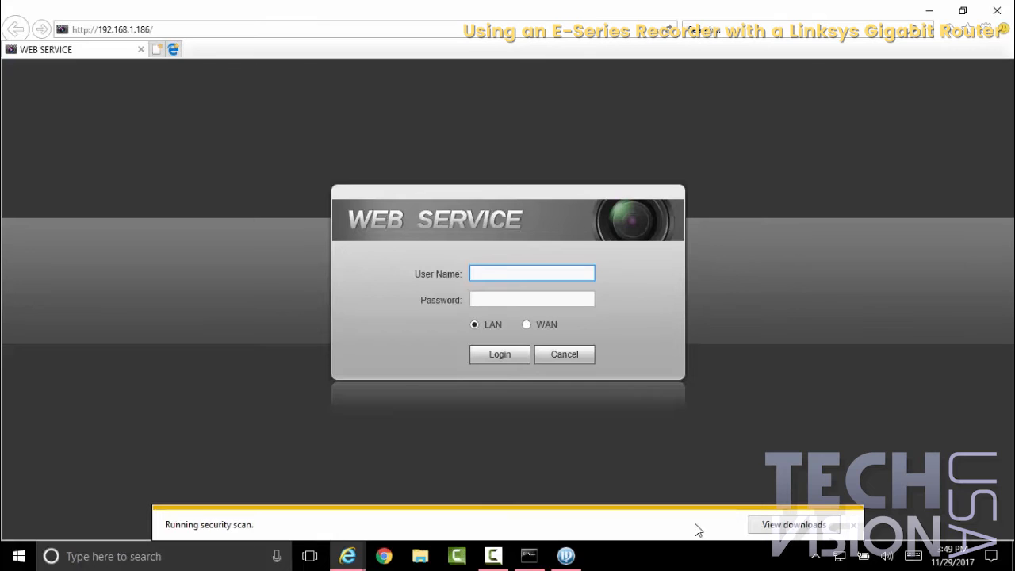
click(388, 240)
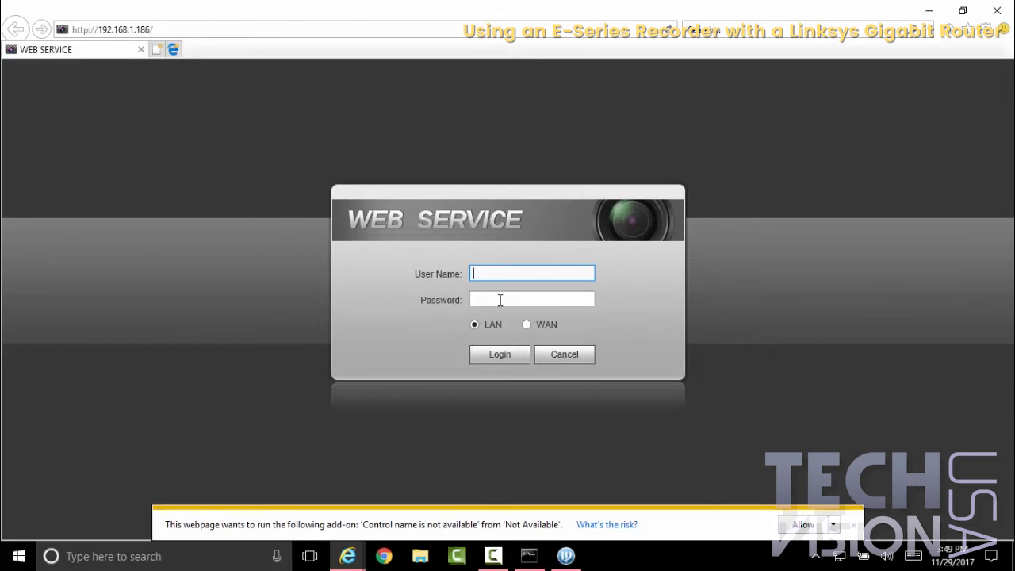
click(668, 35)
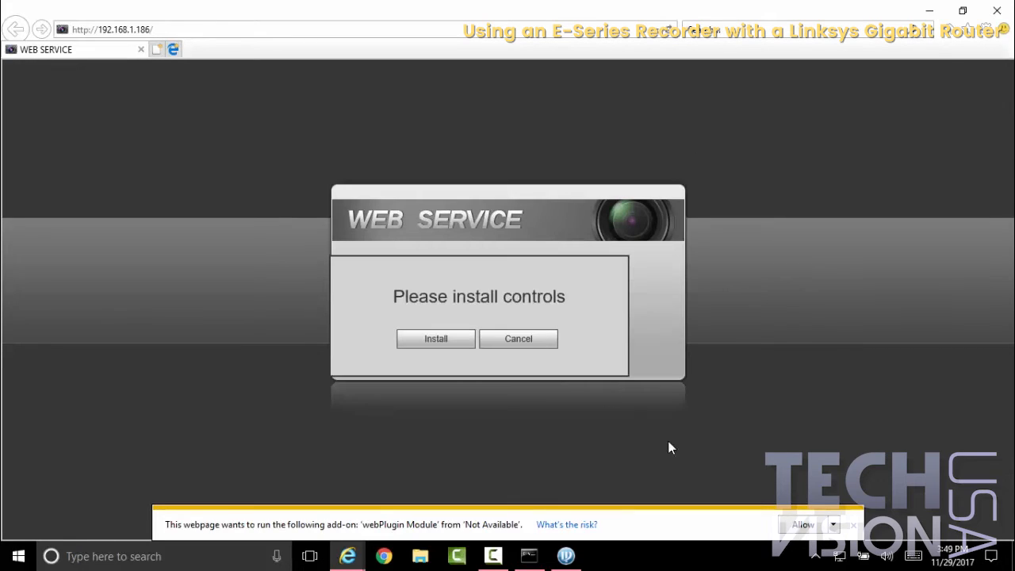
click(833, 526)
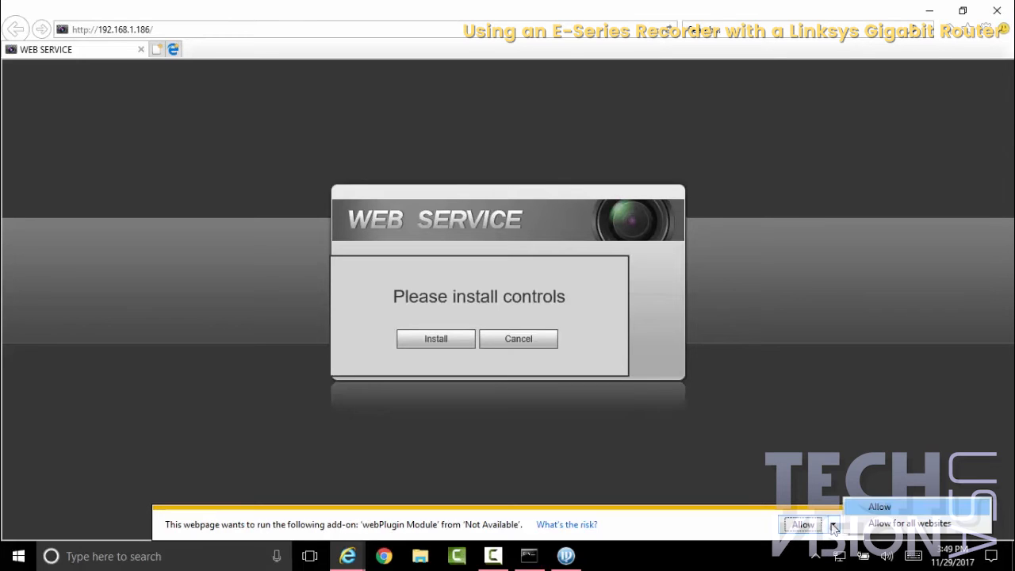
click(860, 526)
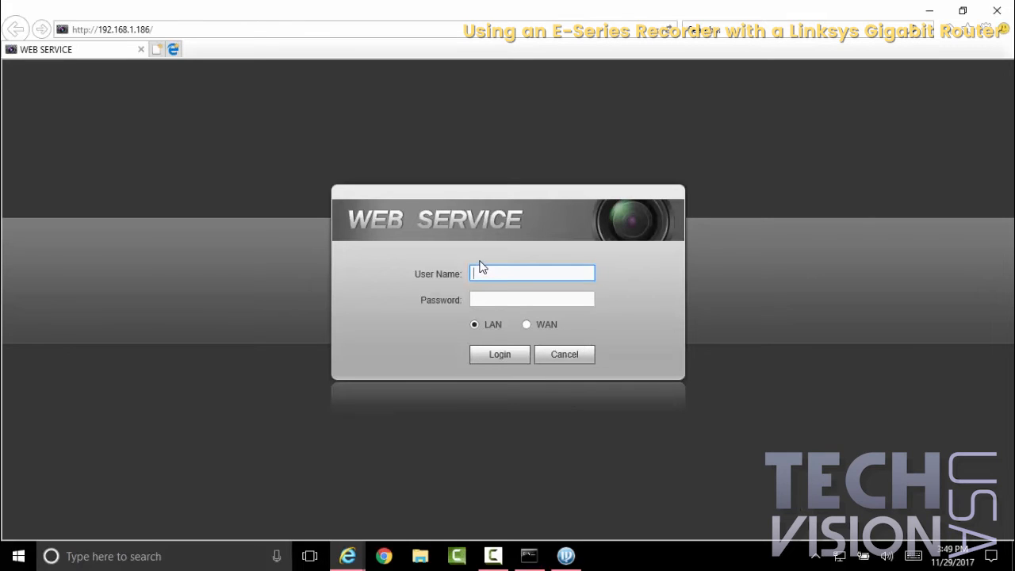
Step: Log in to the recorder's web interface over LAN with the username admin and the account password
text(admin)
key(Tab)
text(admin)
key(Return)
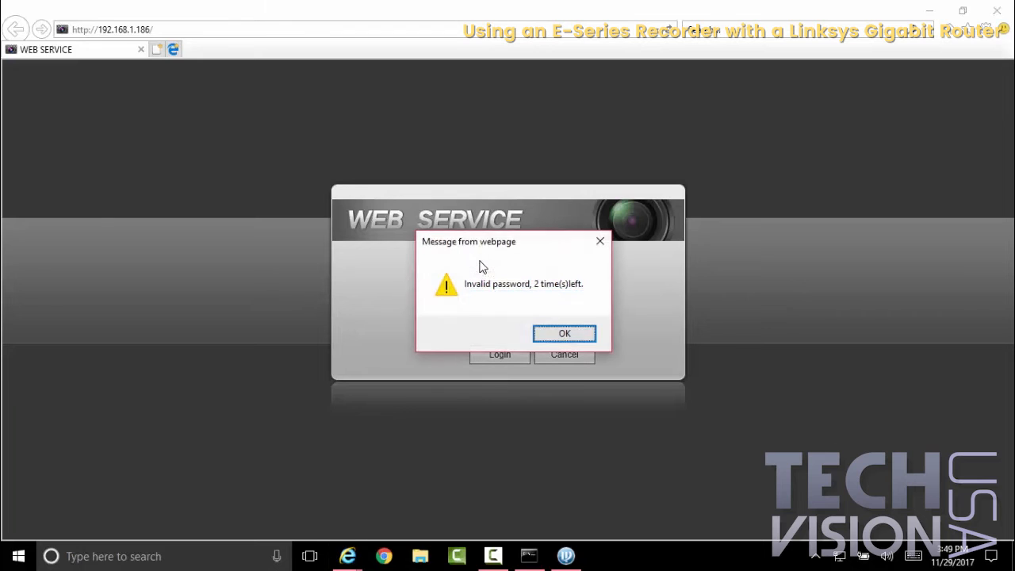
key(Return)
text(123456)
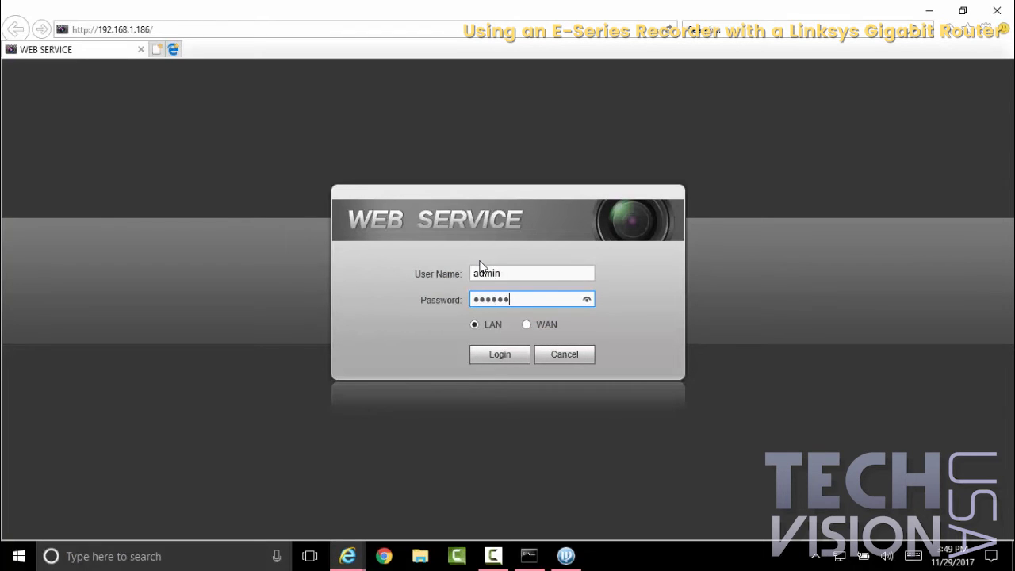
key(Return)
key(Return)
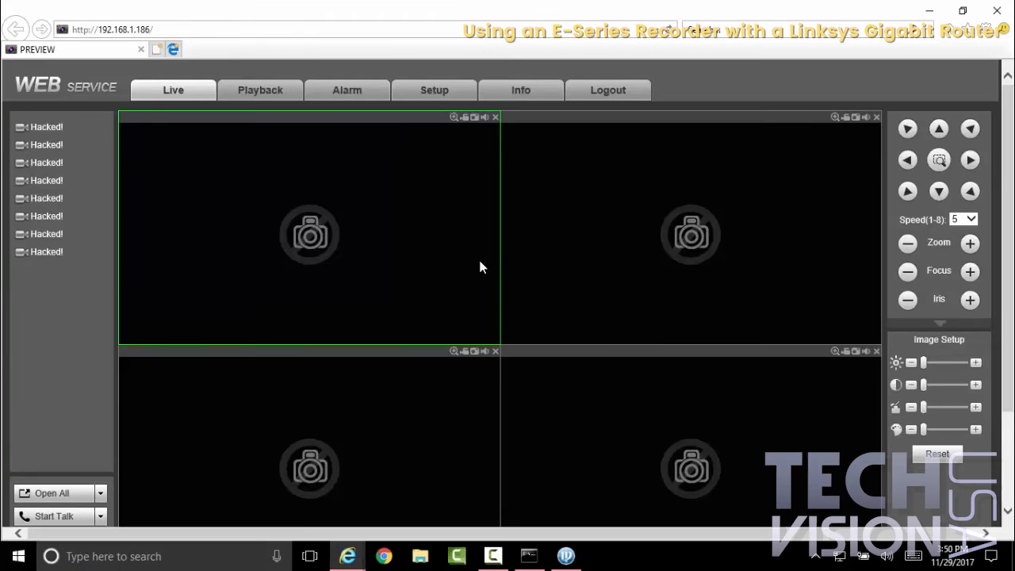
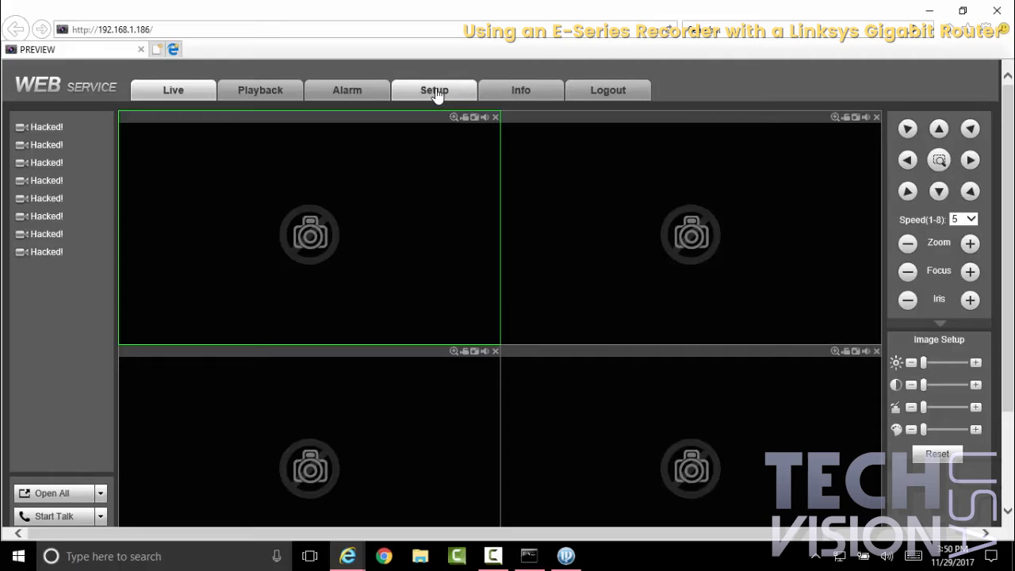
Step: Restore the default channel names for all eight cameras in the recorder's setup and save the change
click(435, 90)
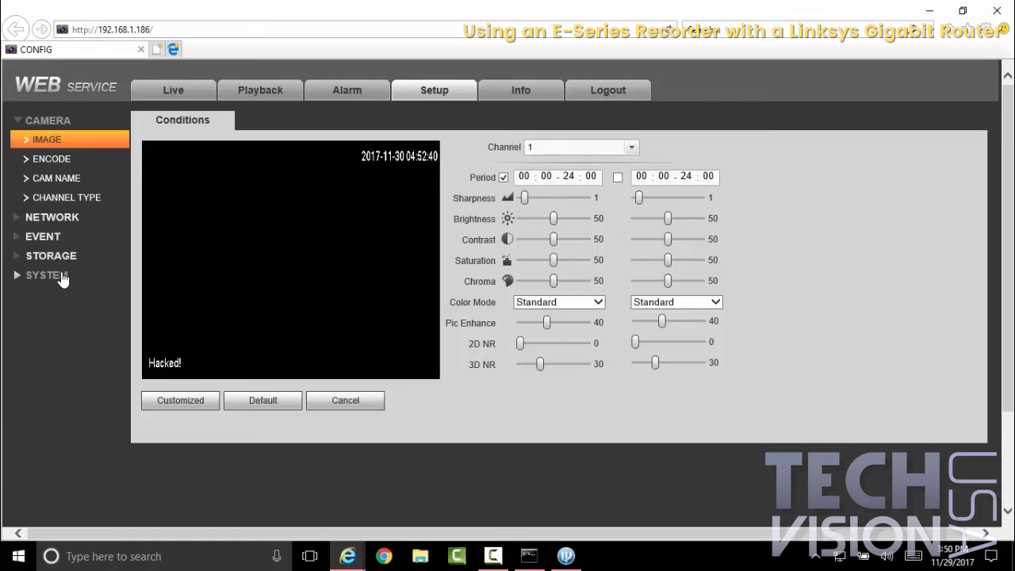
click(62, 277)
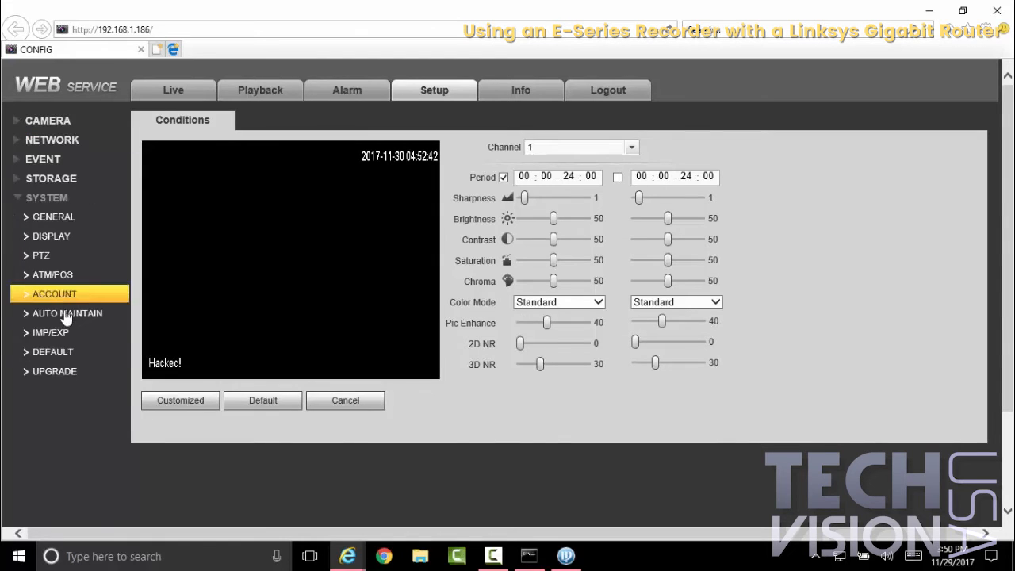
click(70, 354)
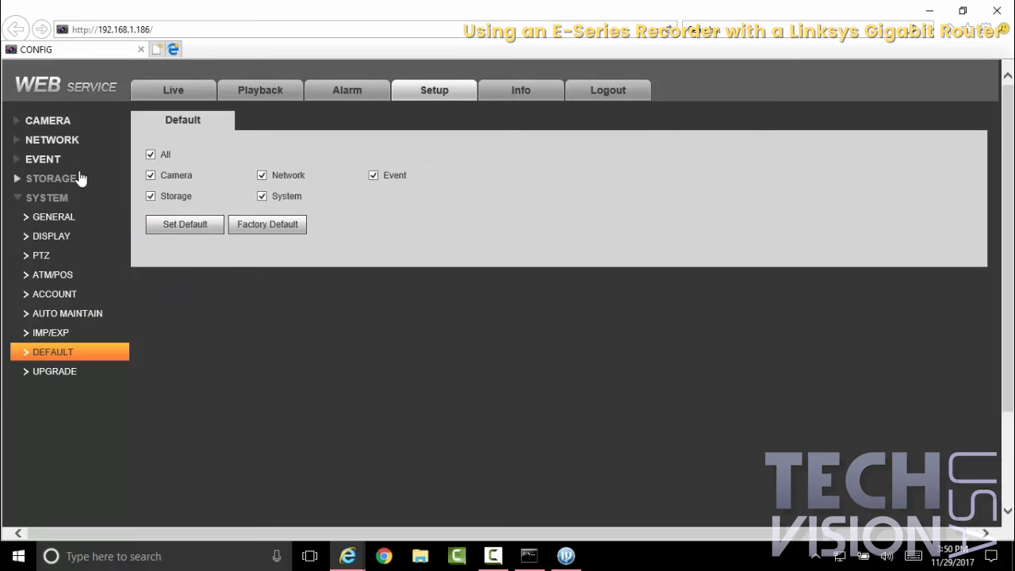
click(58, 125)
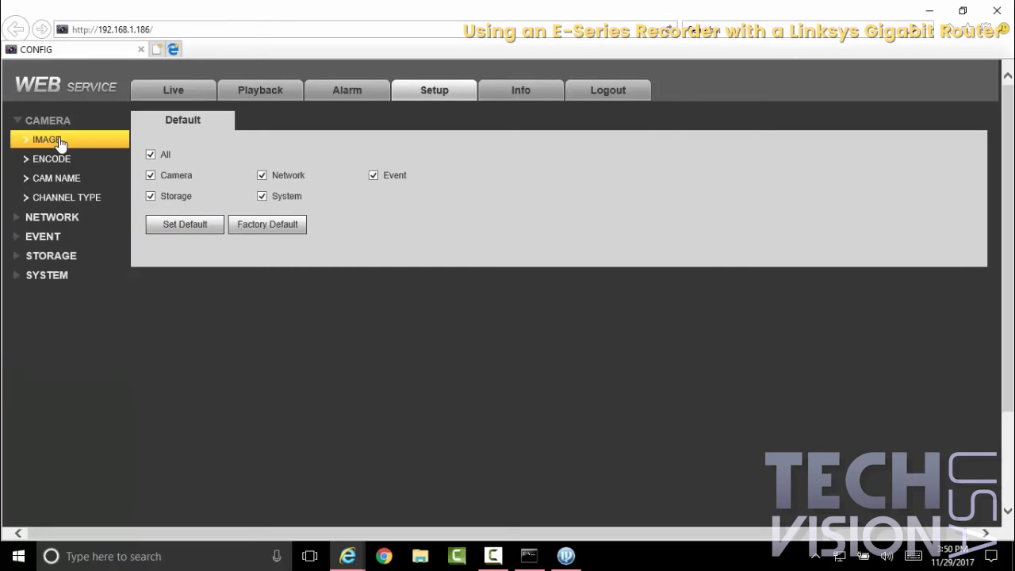
click(65, 183)
click(423, 214)
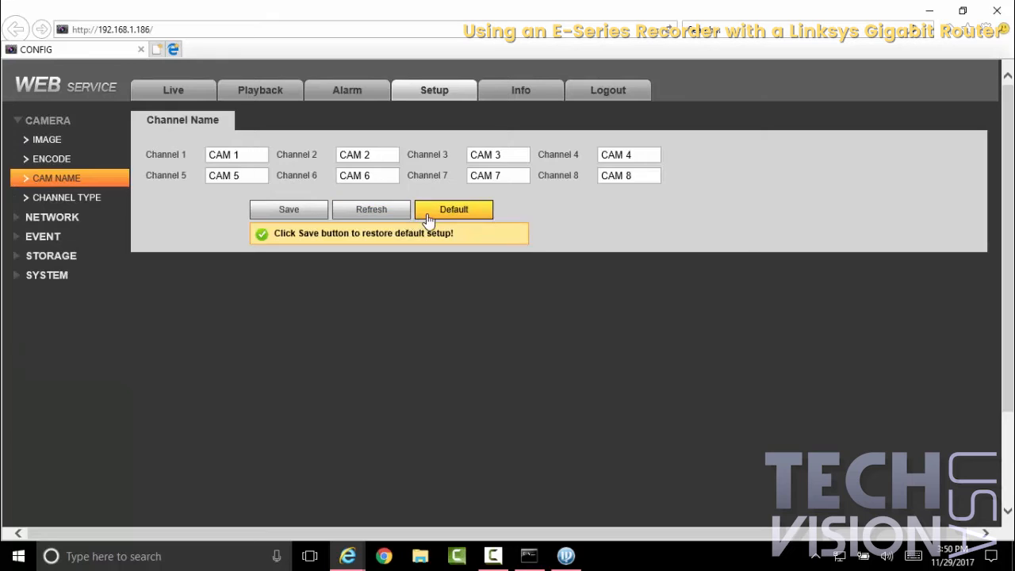
click(286, 213)
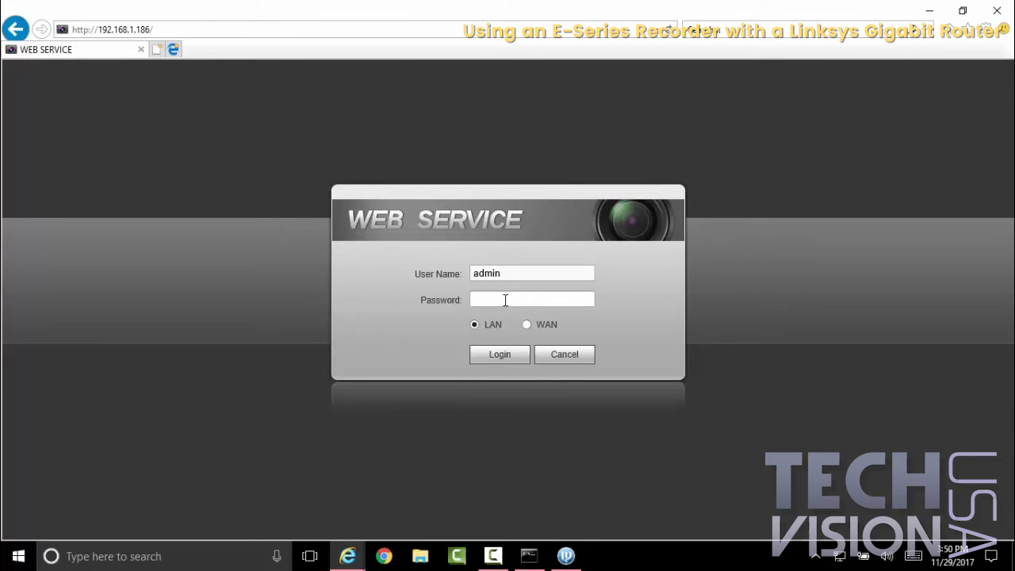
Step: Log in to the recorder again over LAN as admin with the account password and dismiss the hard drive warning
click(505, 300)
text(••••••)
click(499, 354)
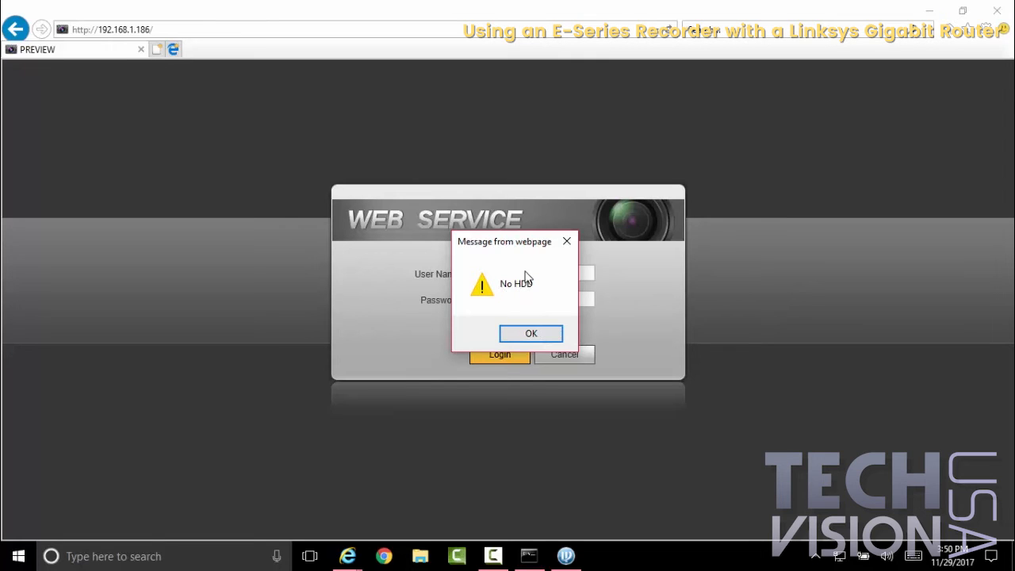
click(544, 339)
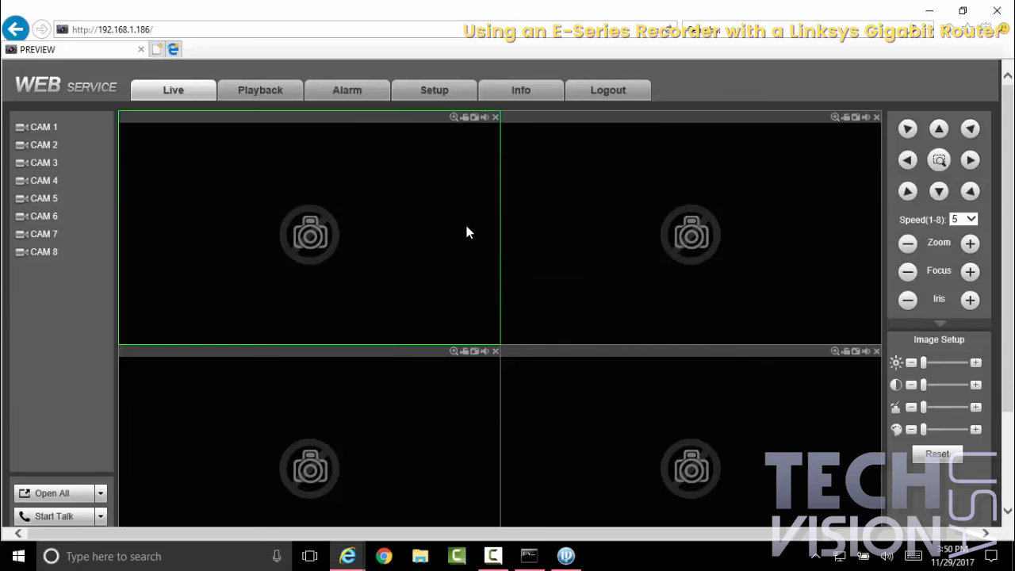
Step: In the recorder's network connection settings, set the HTTP port to 95
click(444, 101)
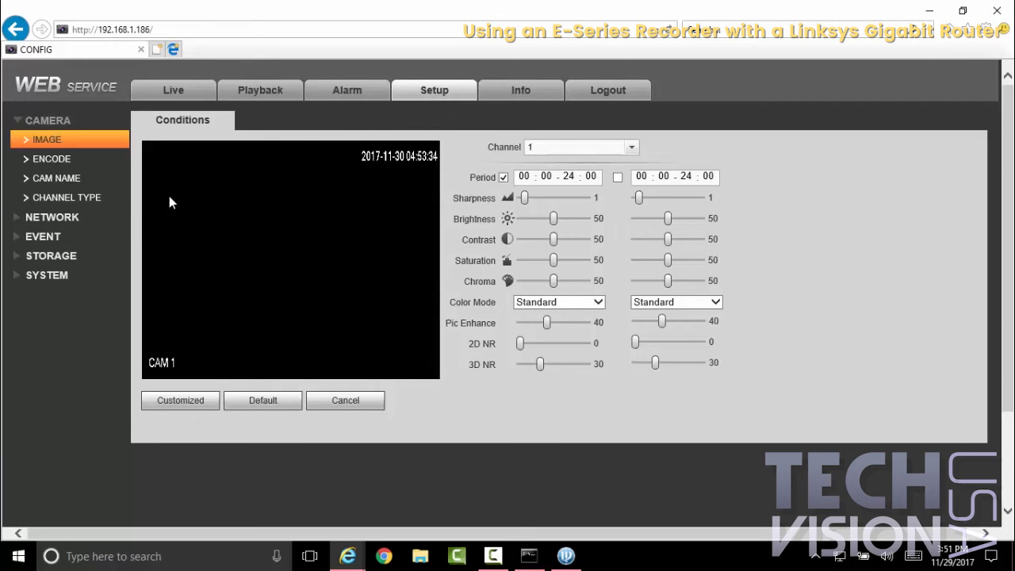
click(83, 218)
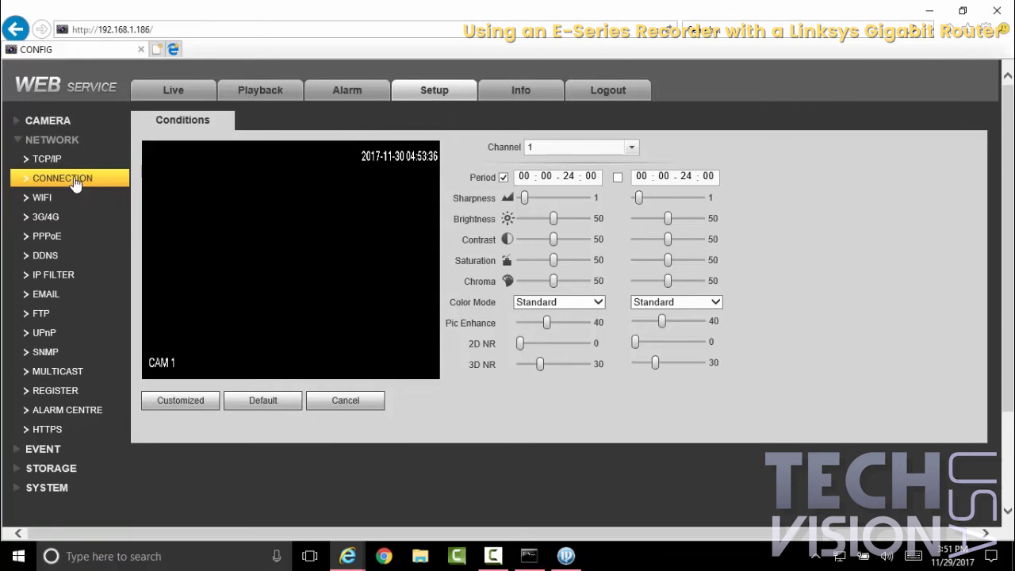
click(75, 181)
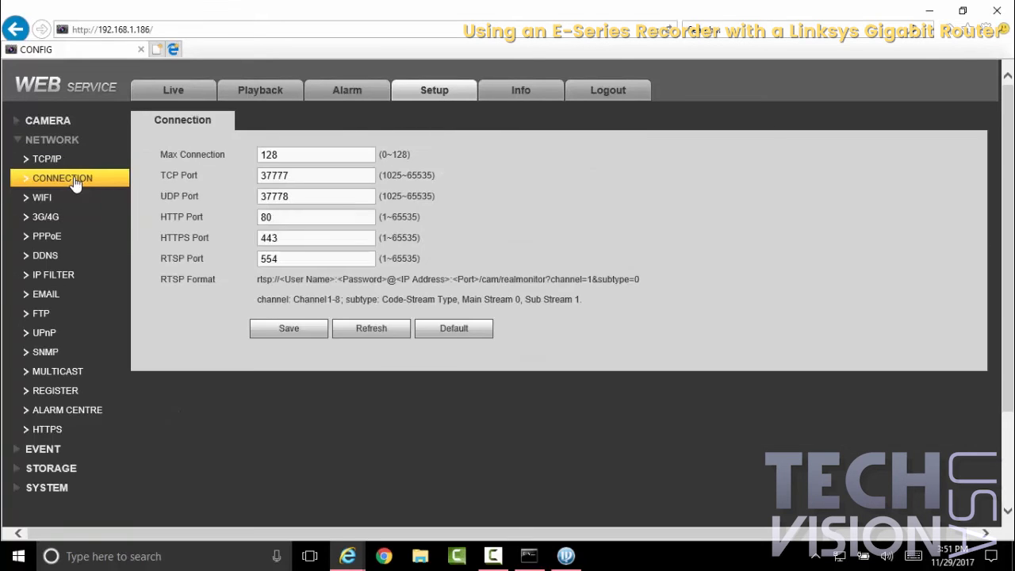
double_click(285, 174)
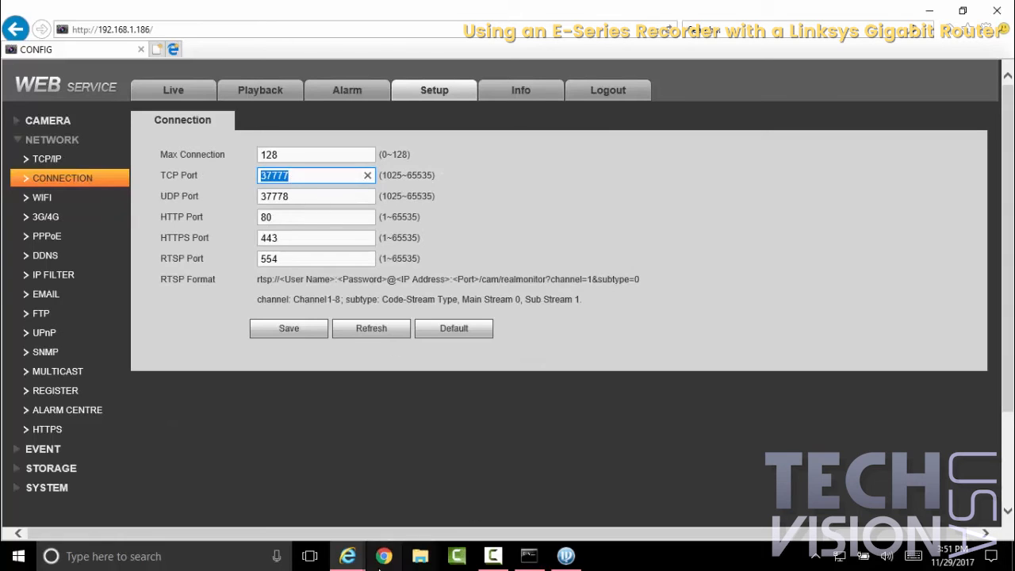
double_click(288, 216)
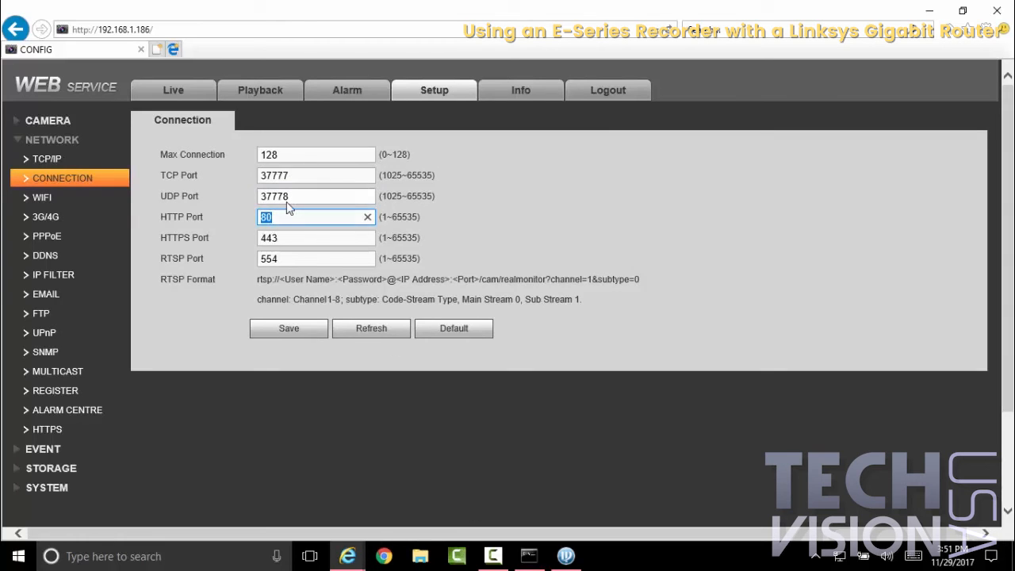
text(95)
Step: Look up the recorder's TCP service port in the service list on the Linksys router's forwarding page
double_click(294, 175)
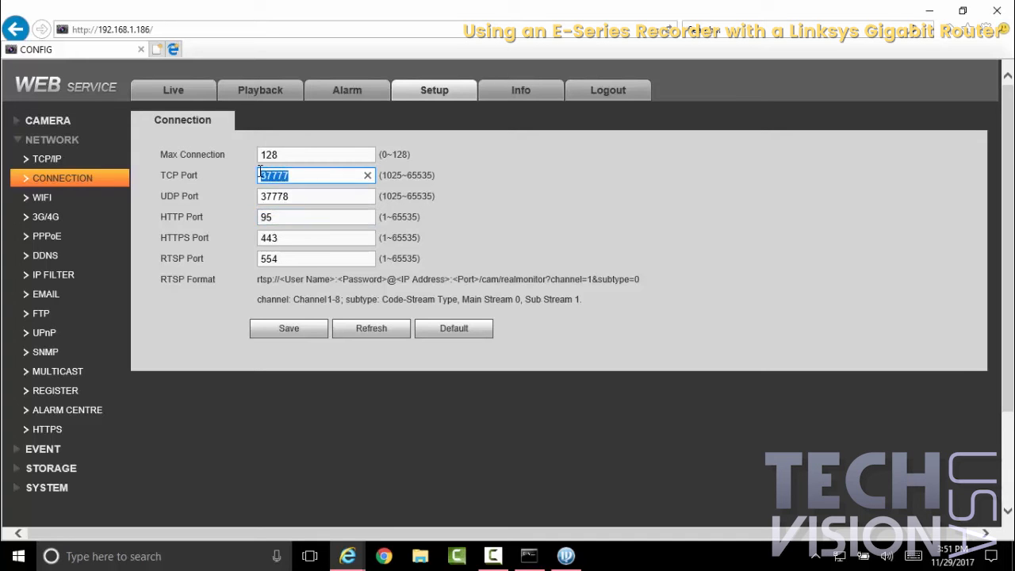
click(349, 555)
click(320, 493)
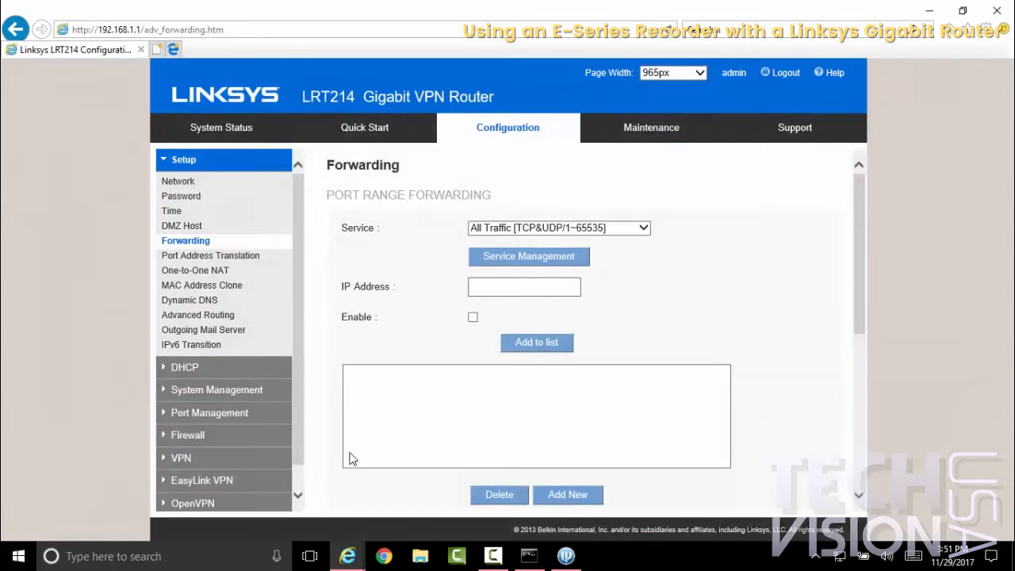
click(505, 230)
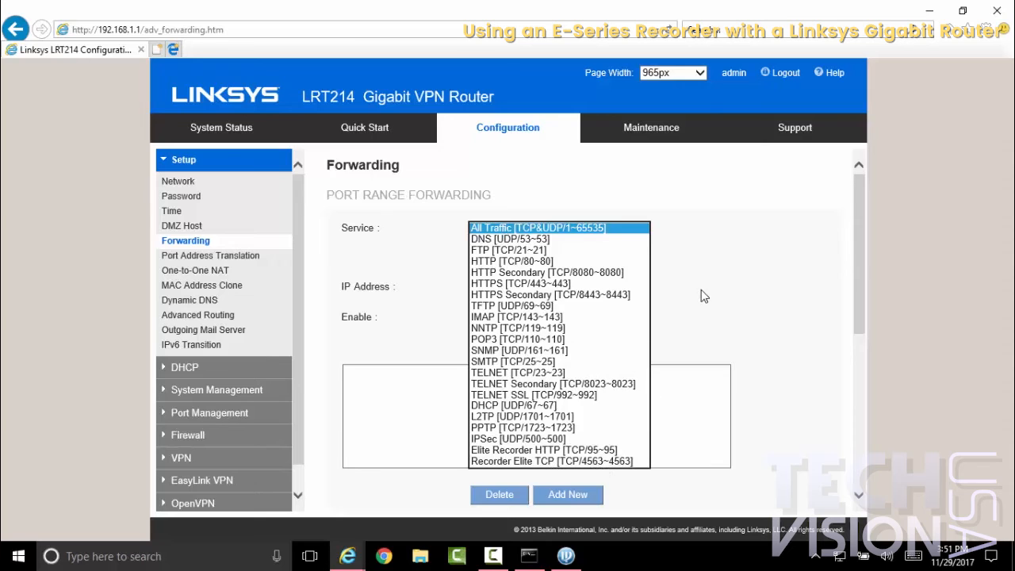
mouse_move(347, 556)
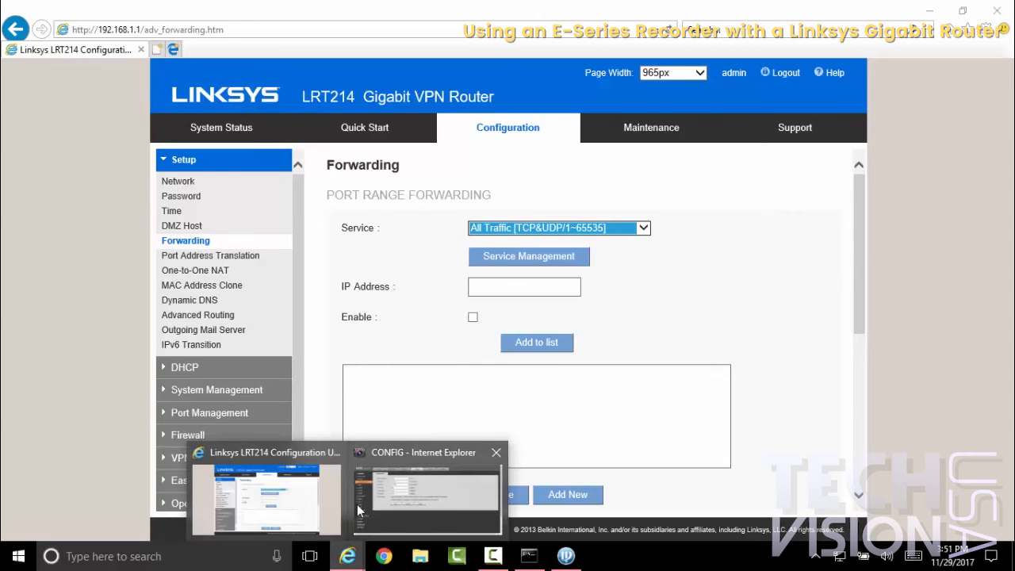
Step: Back in the recorder's connection settings, set the TCP port to 4563, save, and restart the recorder
click(372, 495)
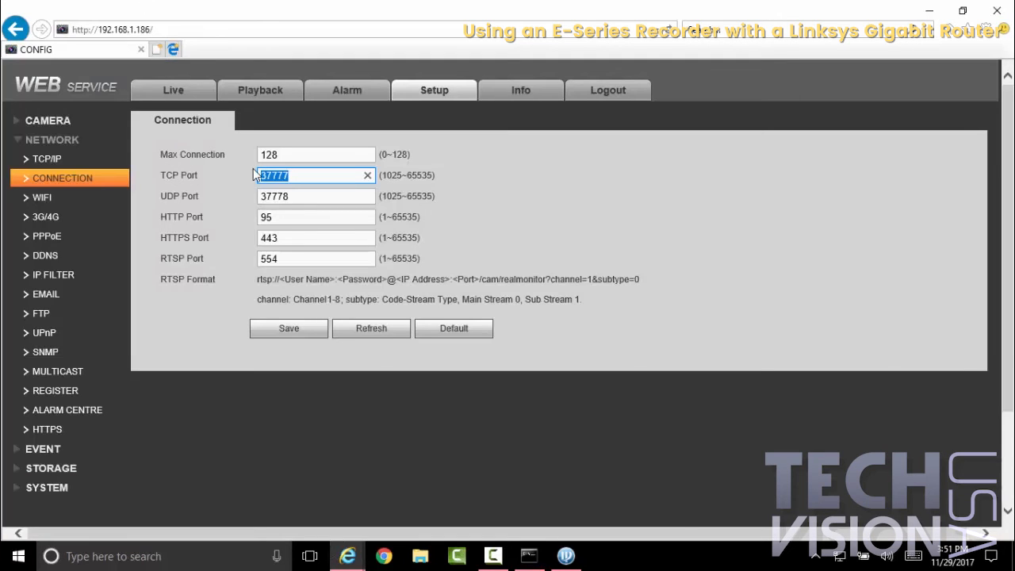
text(4563)
click(305, 335)
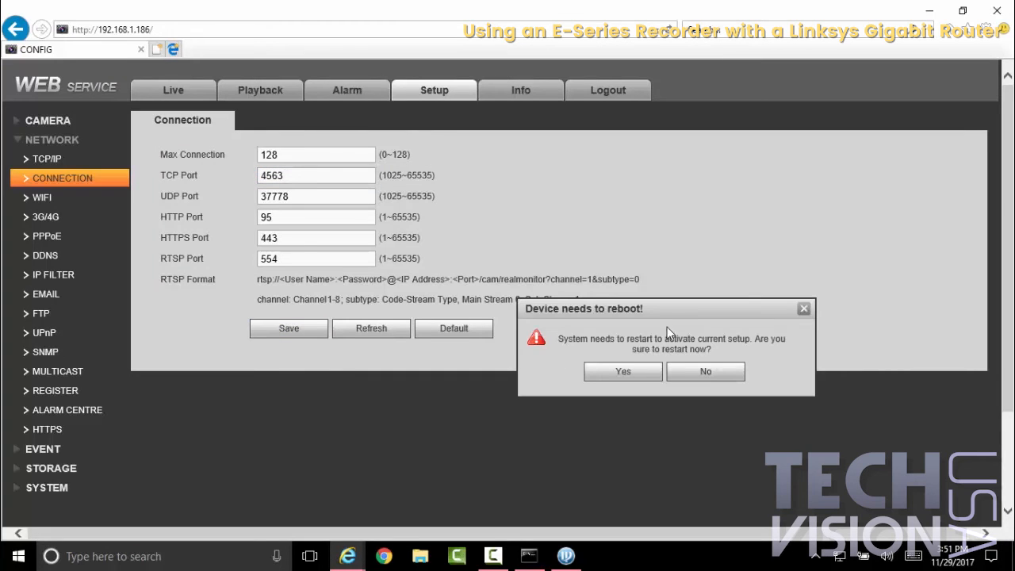
drag(668, 314, 542, 254)
click(622, 374)
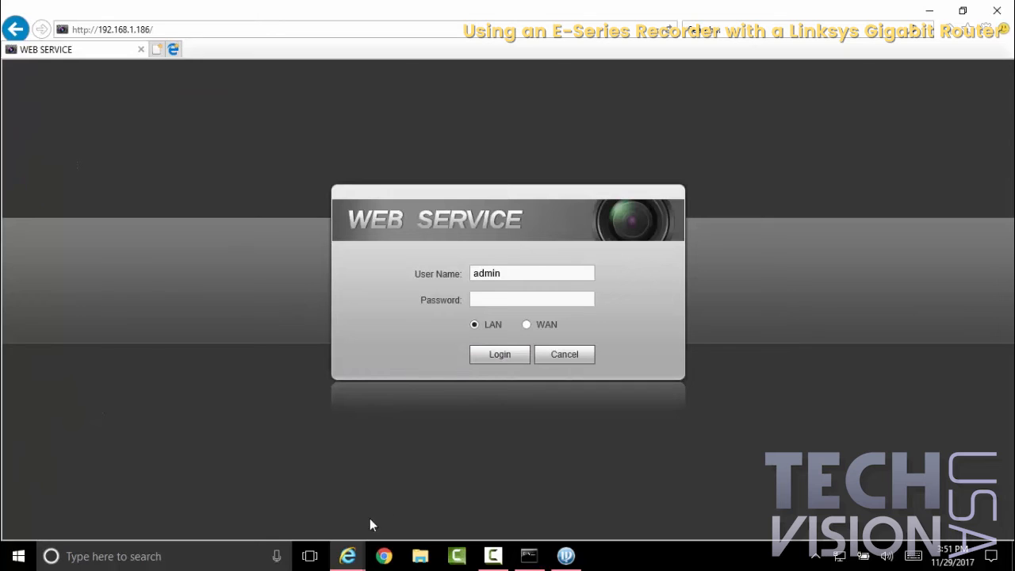
Step: Switch back to the Linksys router's port range forwarding page
mouse_move(347, 555)
click(388, 501)
click(313, 525)
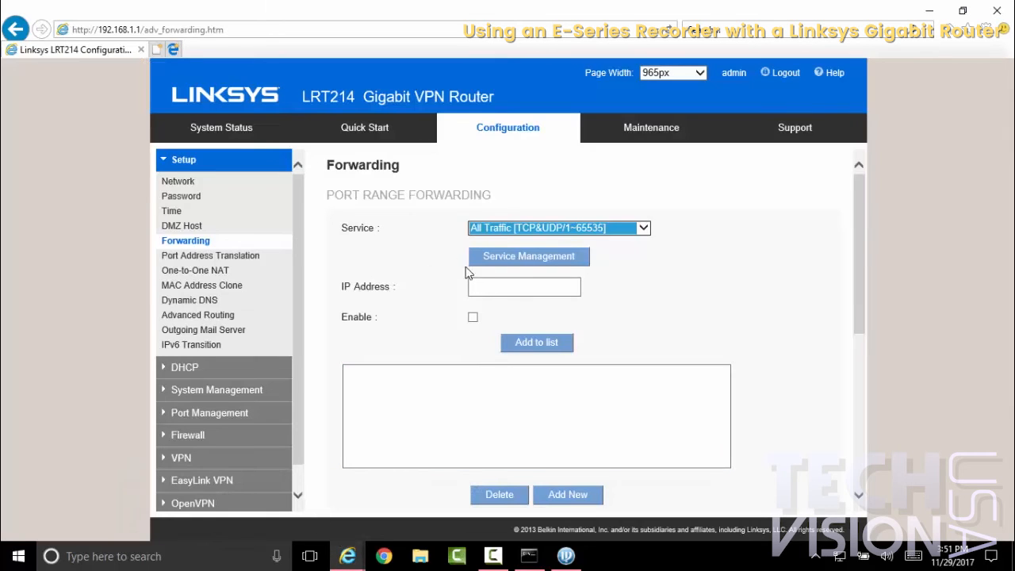
click(474, 286)
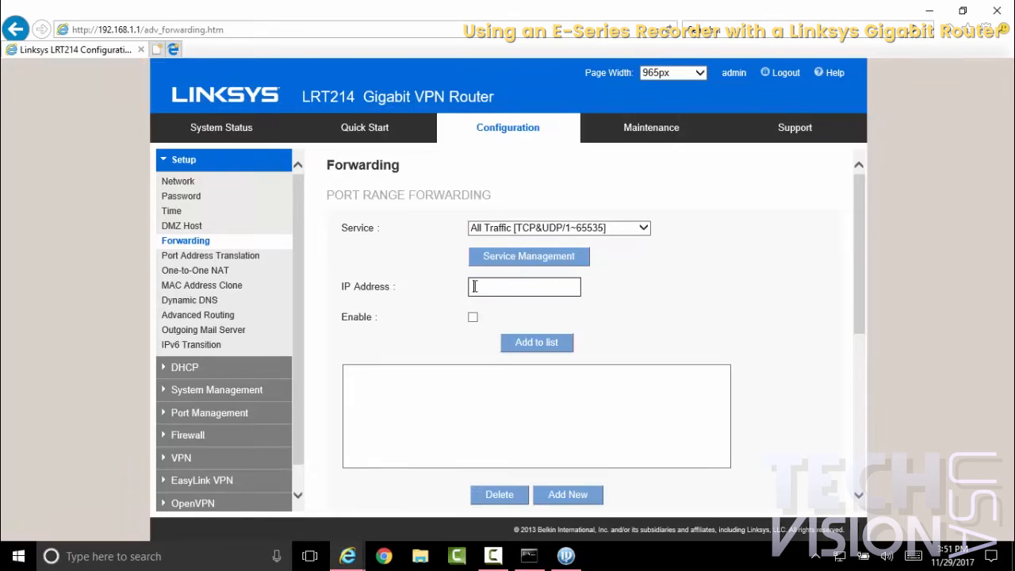
text(192.168.1.186)
click(472, 317)
click(538, 343)
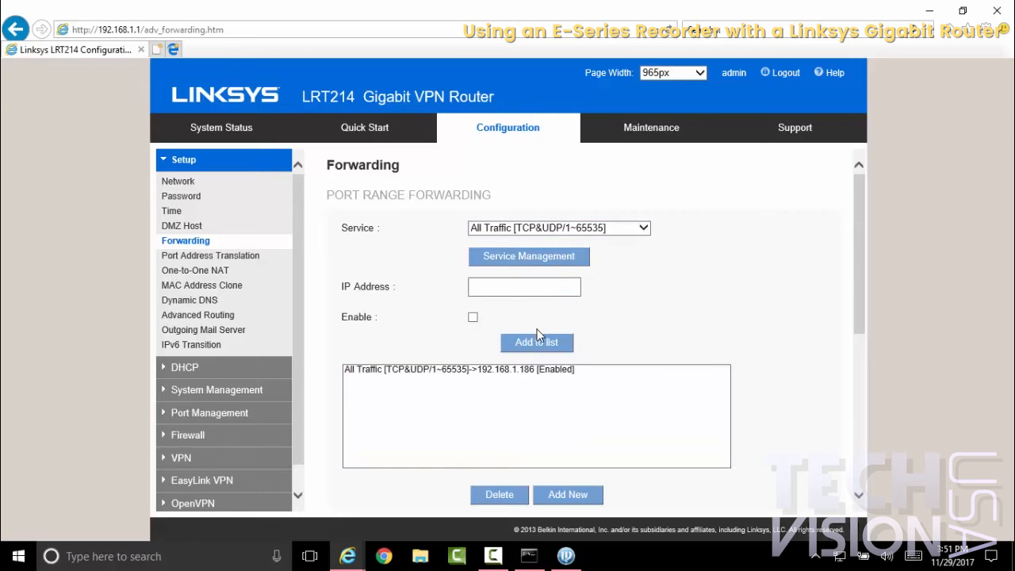
click(531, 369)
click(500, 494)
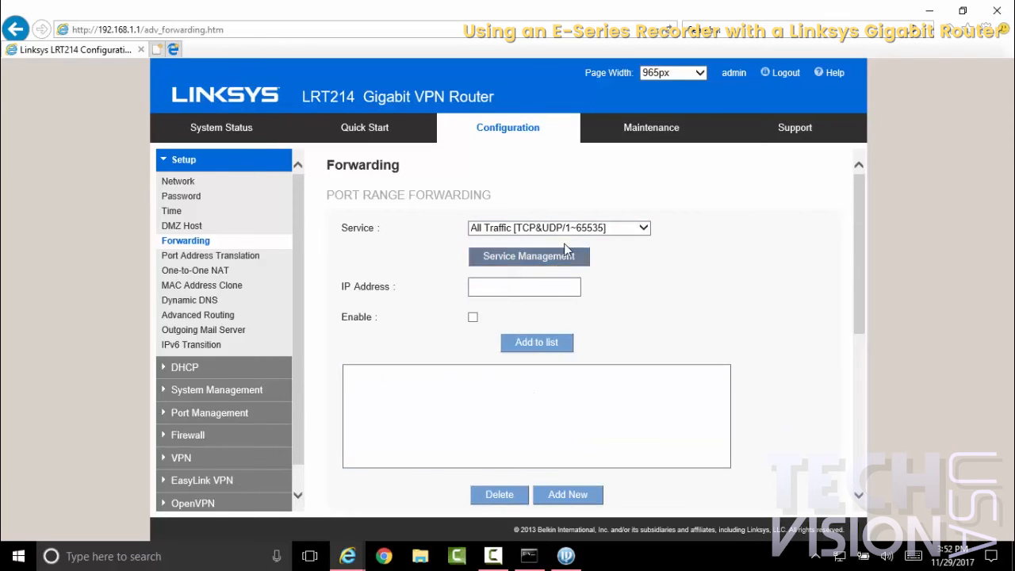
Step: Add an enabled forwarding rule for the Elite Recorder HTTP [TCP/95~95] service to IP address 192.168.1.186
click(559, 228)
click(537, 450)
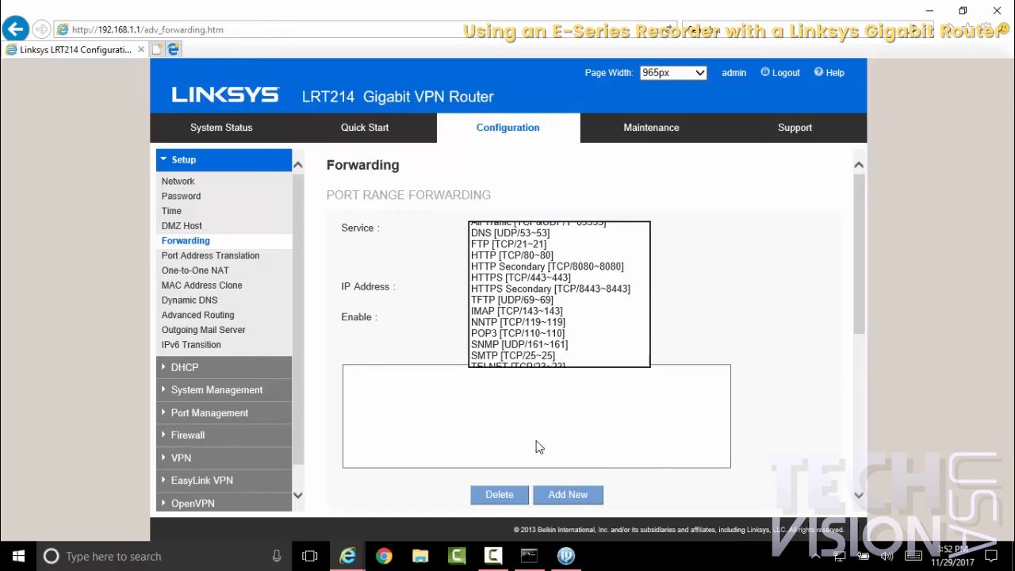
click(514, 289)
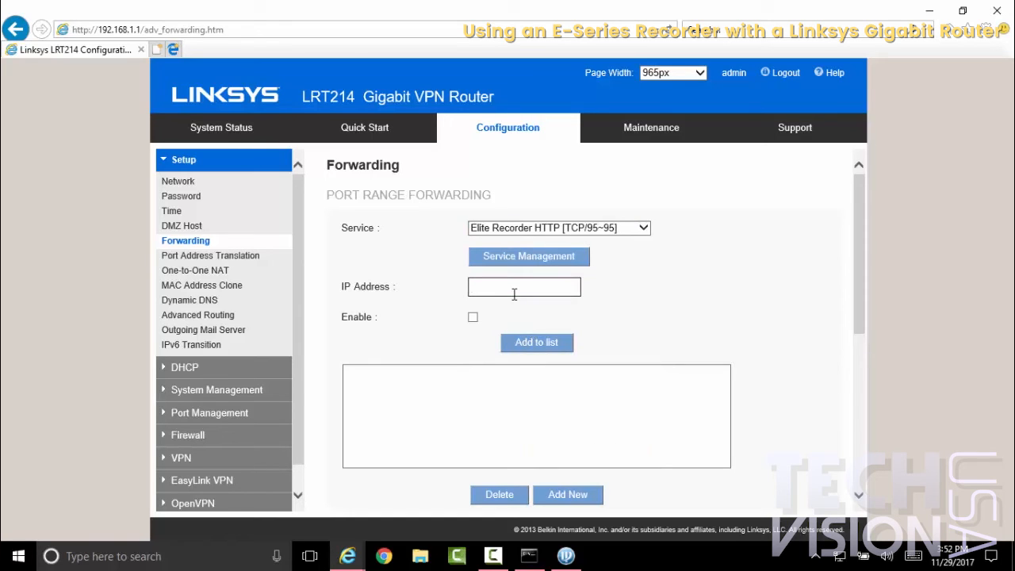
text(192.168.1.186)
click(473, 317)
click(528, 349)
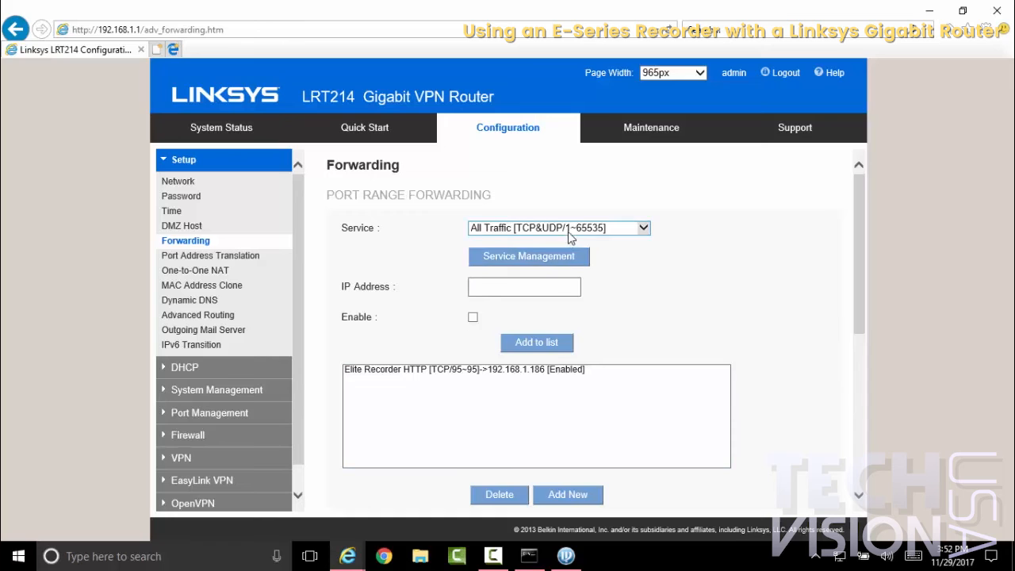
Step: Add an enabled forwarding rule for the Recorder Elite TCP [TCP/4563~4563] service to IP address 192.168.1.186
click(568, 232)
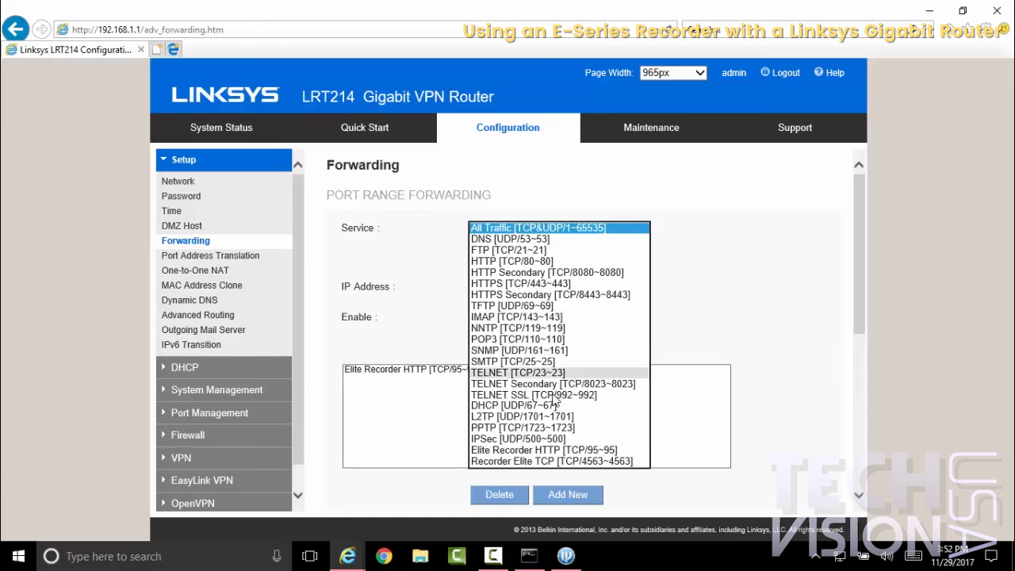
click(568, 460)
click(522, 287)
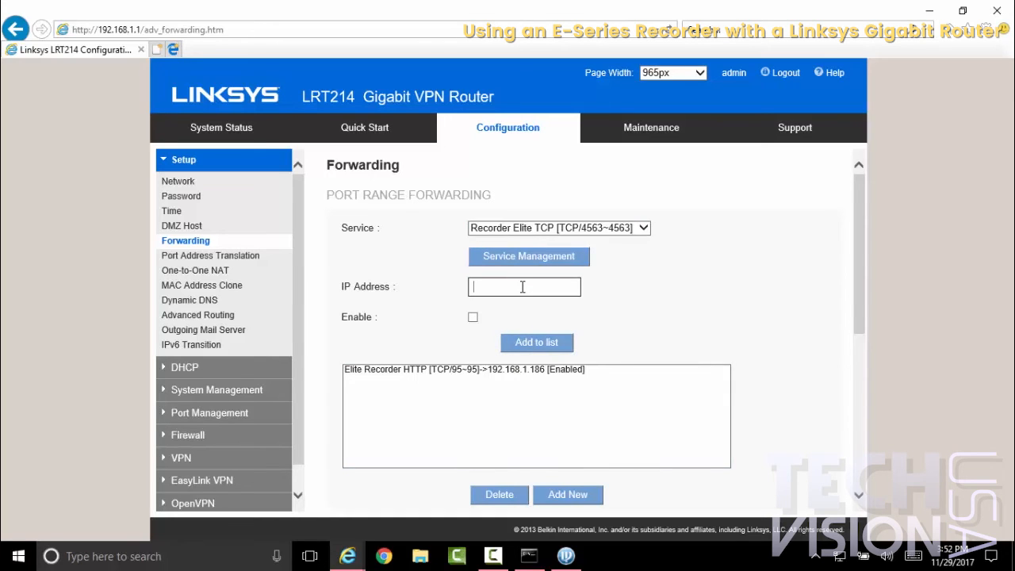
text(192.168.1.186)
click(474, 317)
click(513, 342)
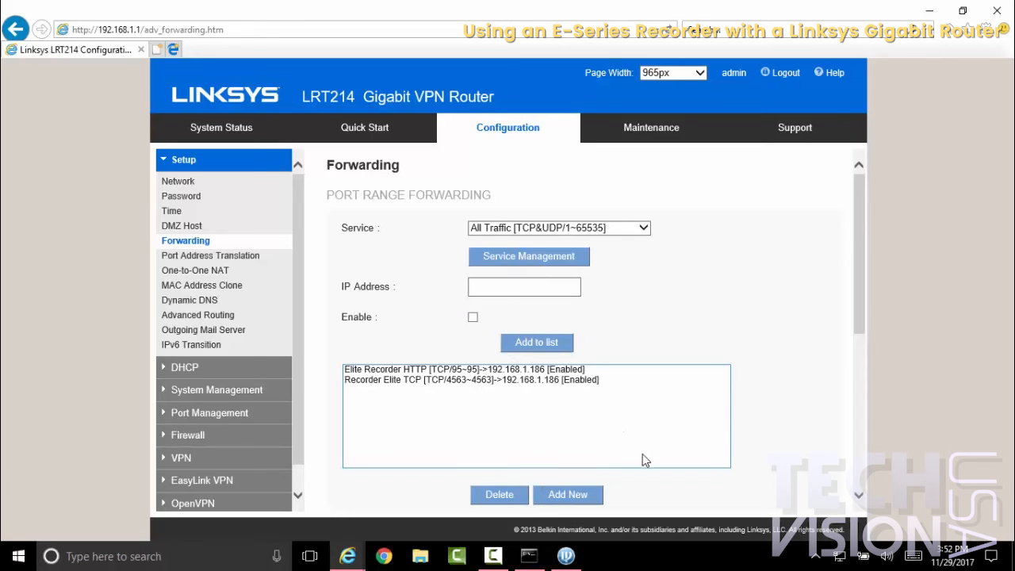
Step: Leave and reopen the router's Forwarding page to check whether the added rules are kept
click(213, 262)
click(198, 241)
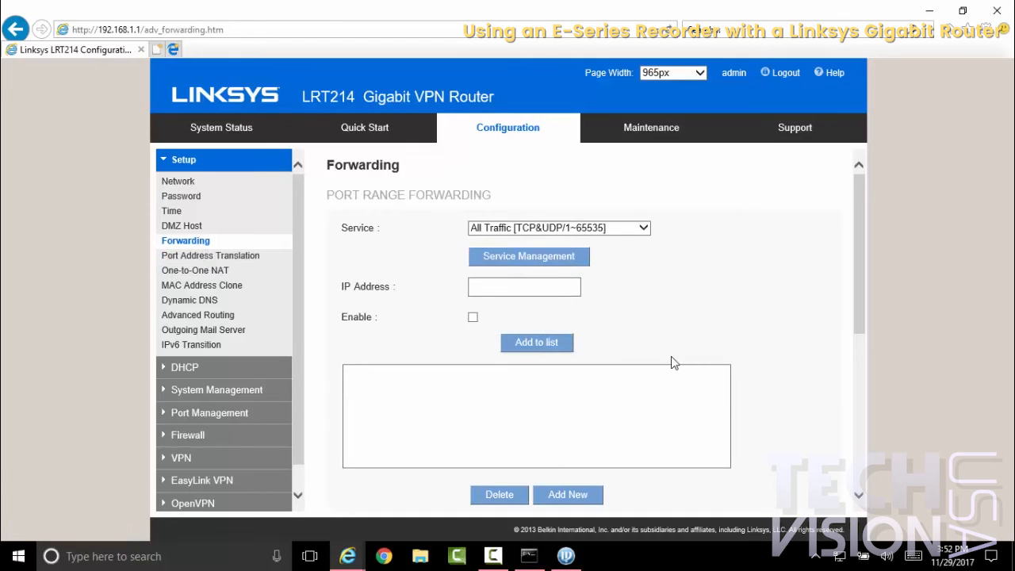
scroll(673, 363, down, 1)
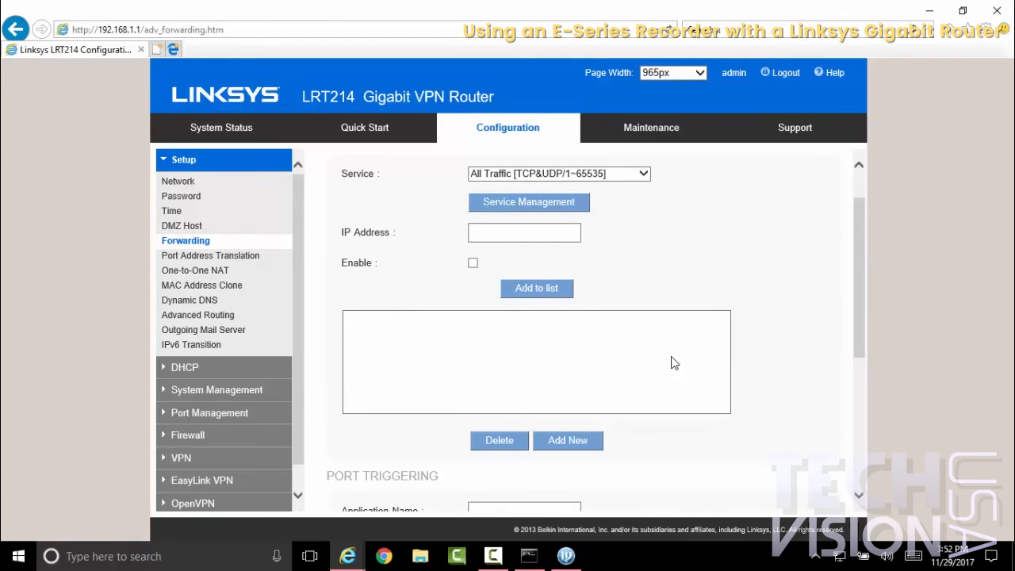
click(498, 559)
click(941, 495)
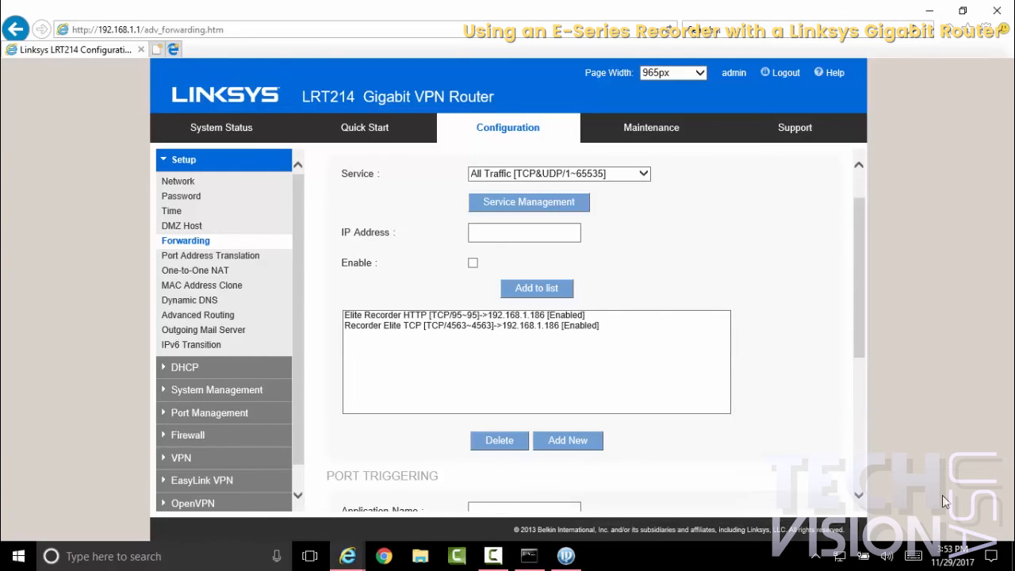
Step: Save the router's forwarding settings with both recorder rules in the list
drag(858, 330, 860, 496)
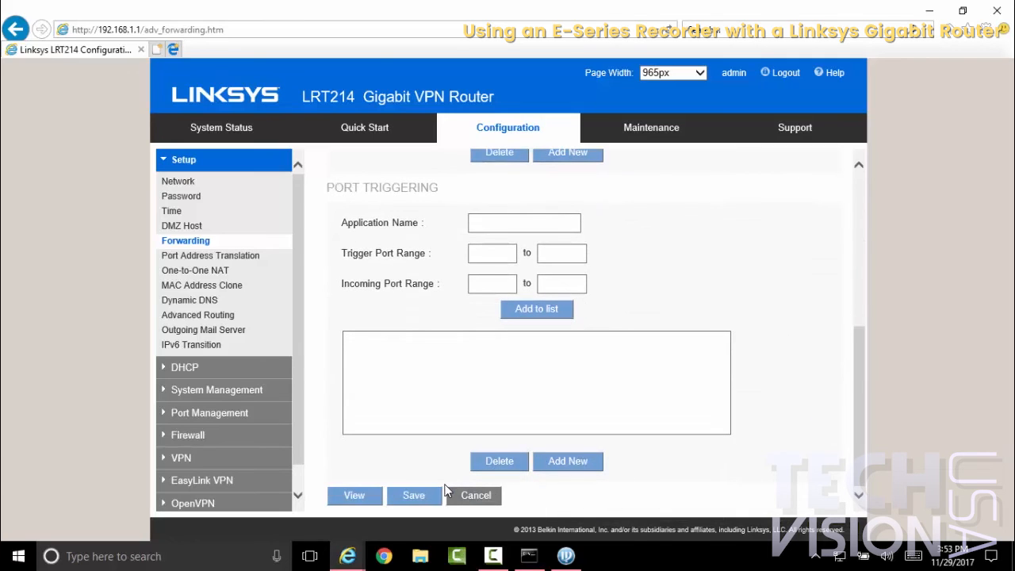
click(433, 495)
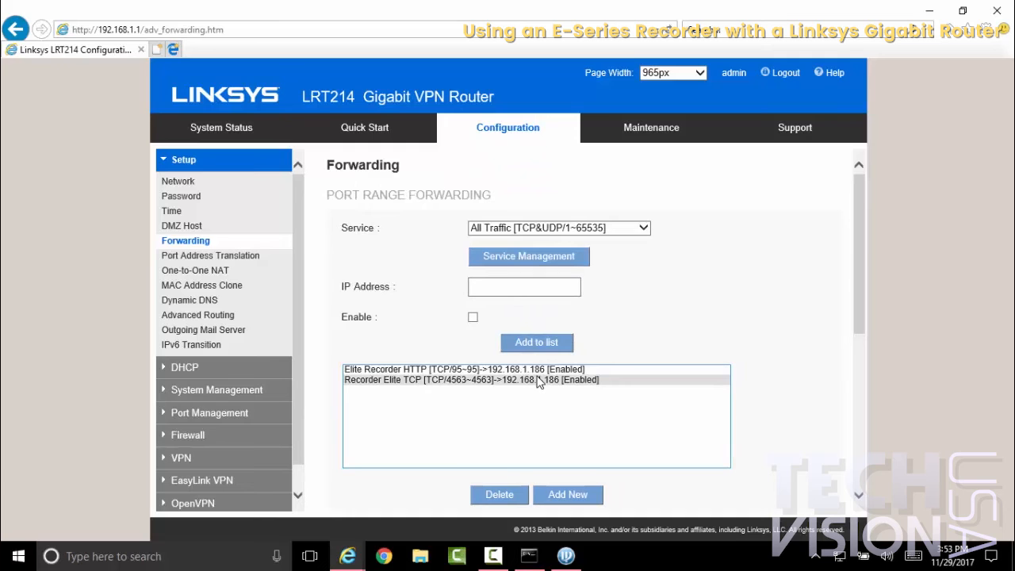
Step: Switch to the Command Prompt and ping the recorder at 192.168.1.186
click(536, 562)
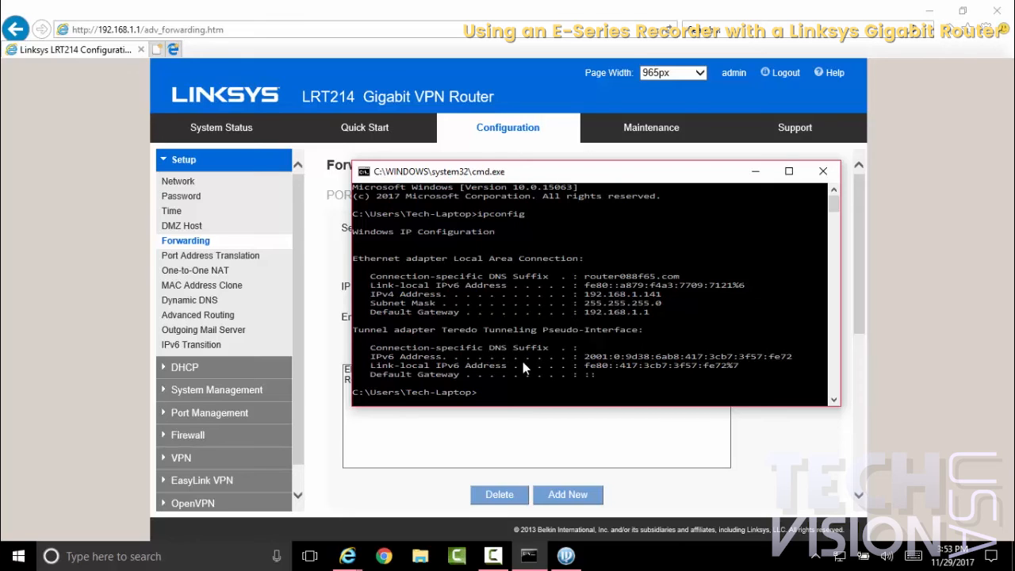
text(ping 192.168.1.186)
key(Return)
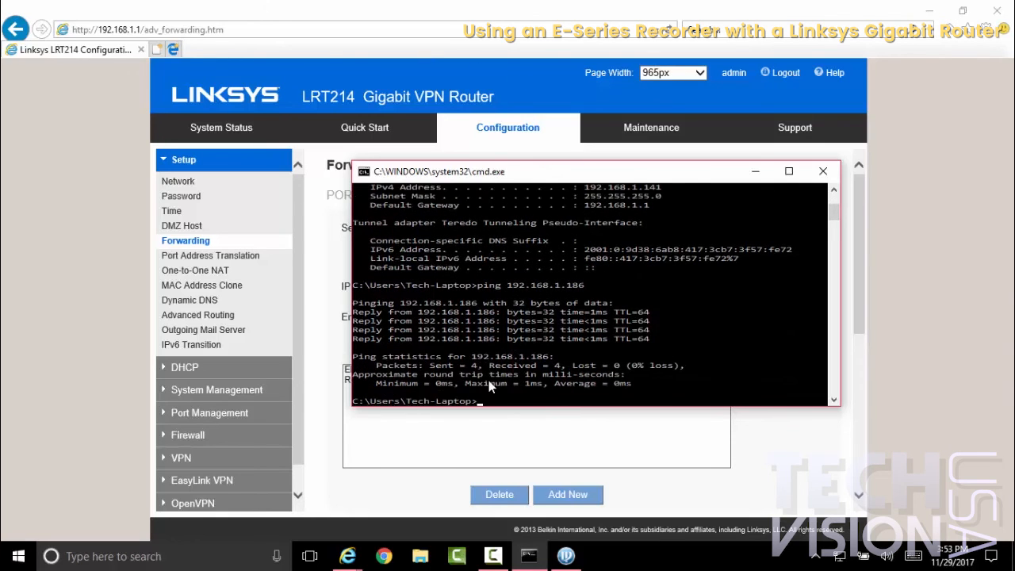
Step: Return to the browser showing the router page and open canyouseeme.org in a new tab
click(551, 447)
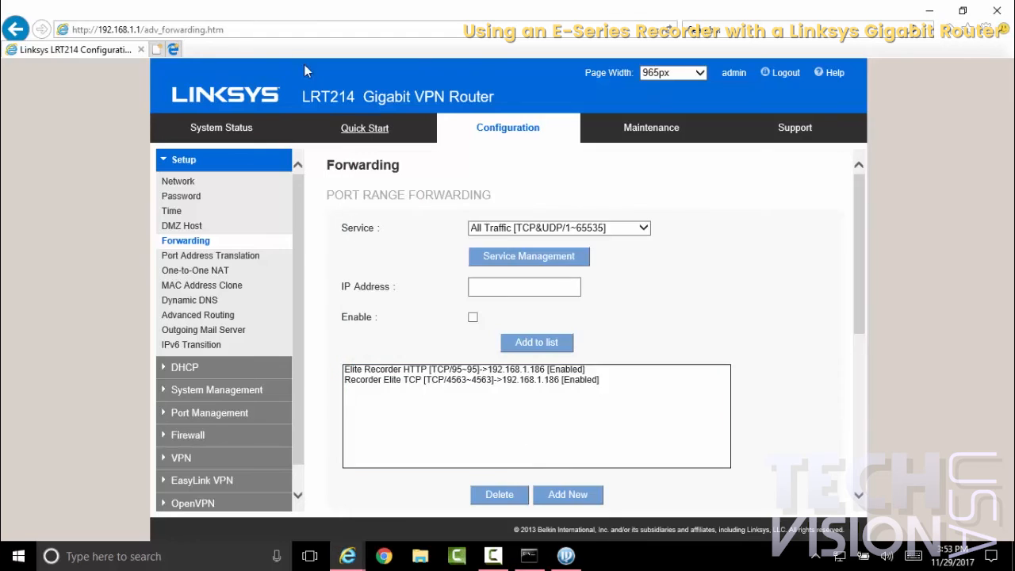
click(157, 50)
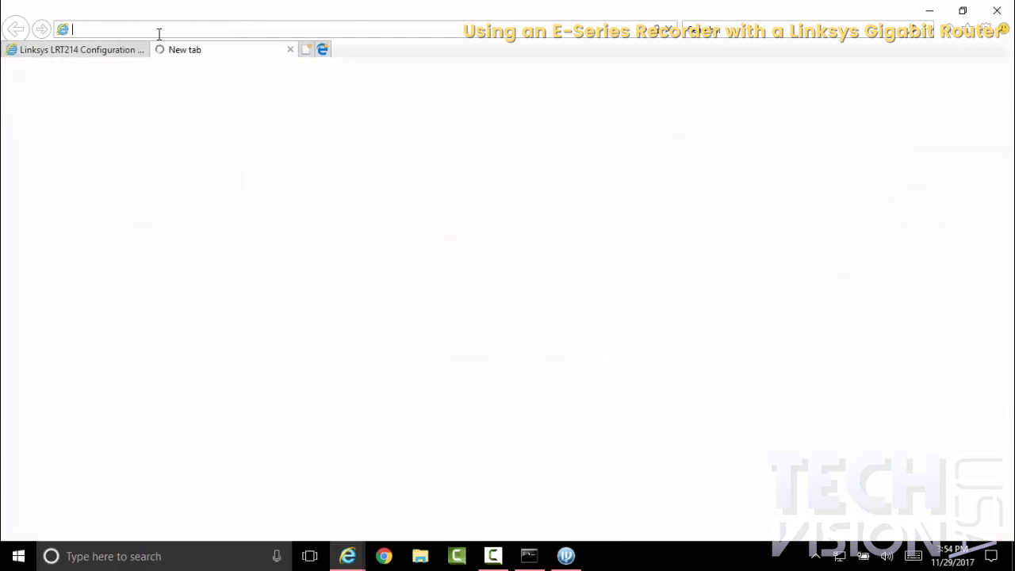
text(can)
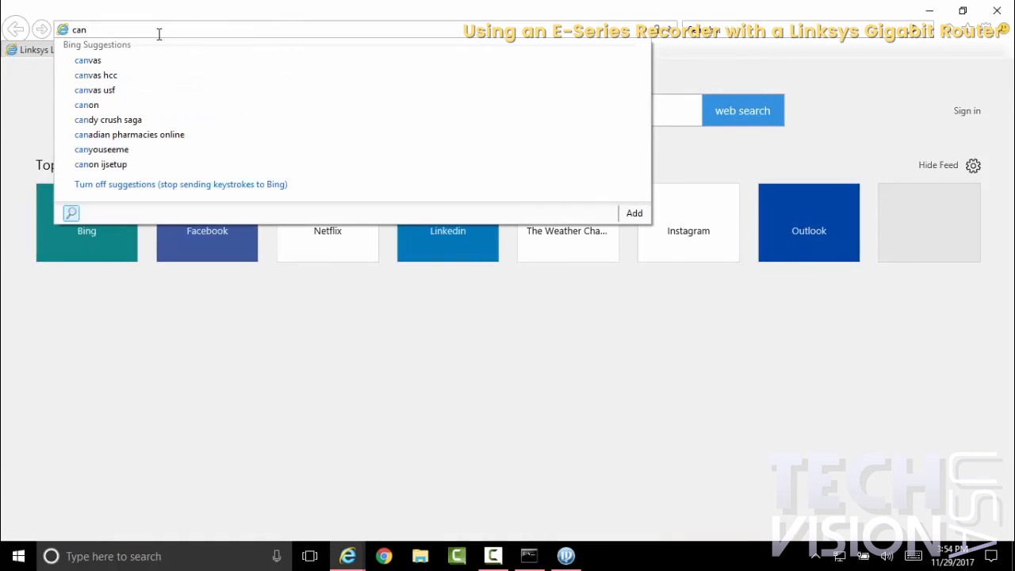
text(youseeme.or)
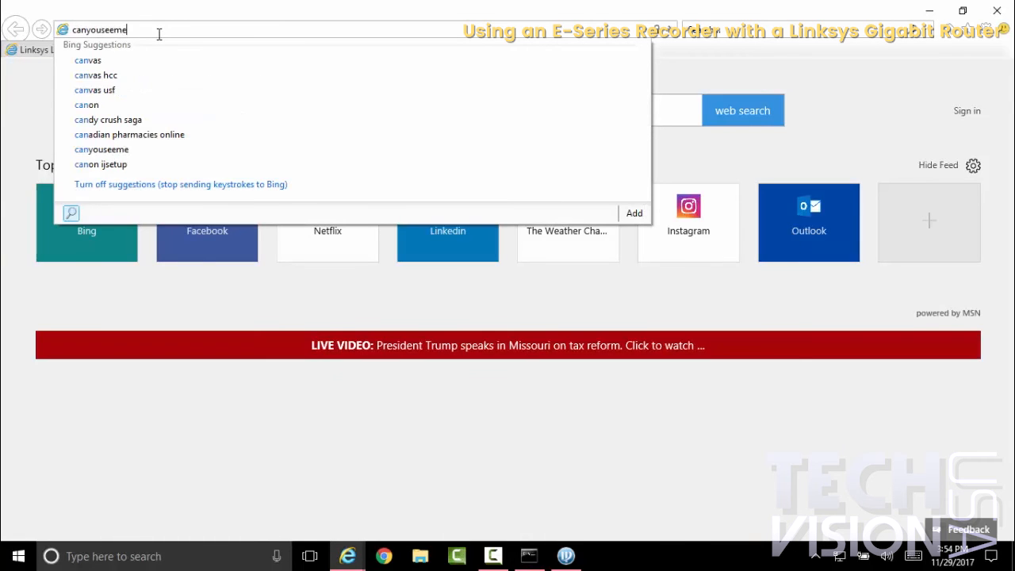
text(g)
key(Return)
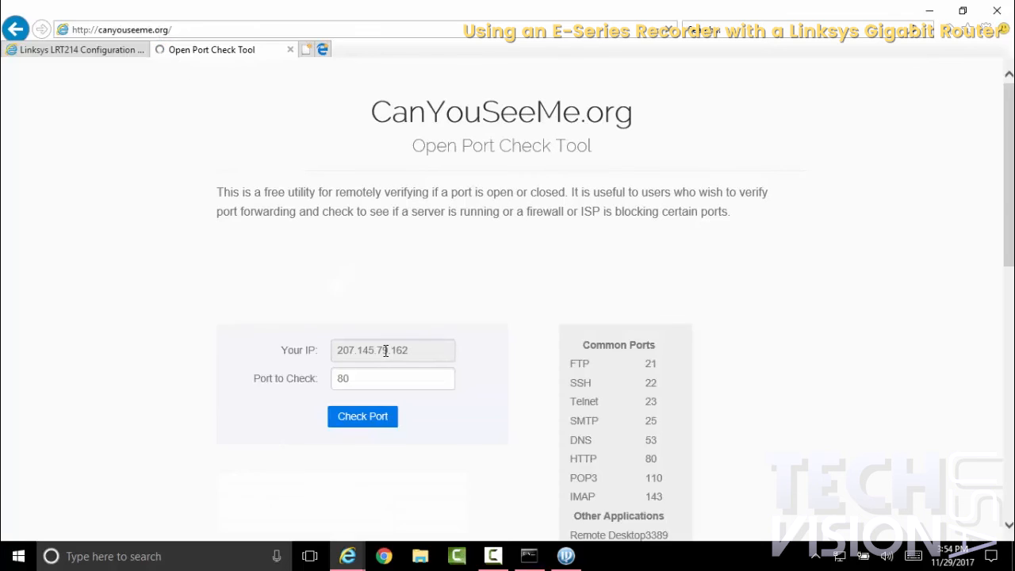
Step: Run the open port check for the recorder's HTTP port 95
double_click(374, 384)
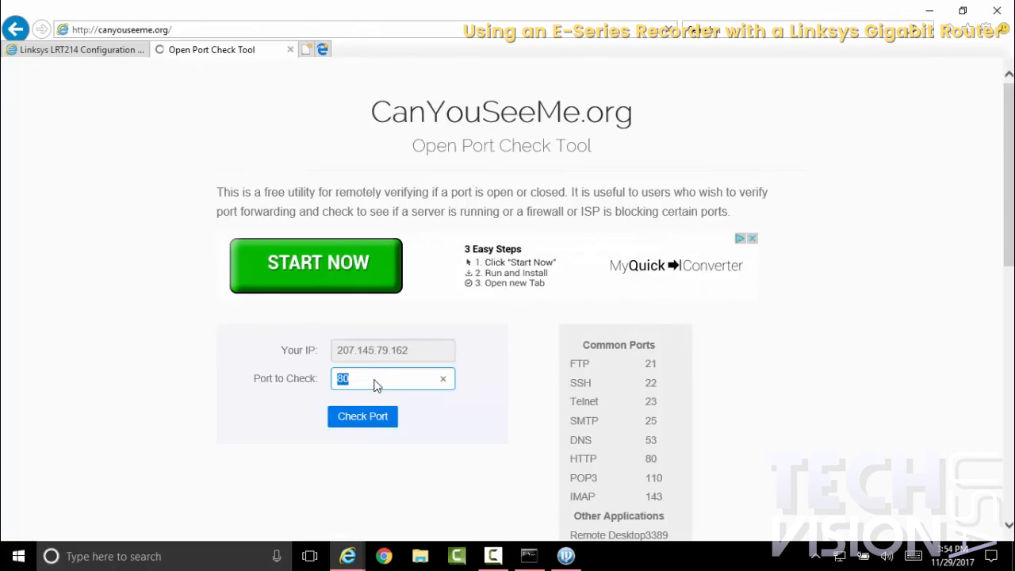
key(BackSpace)
text(95)
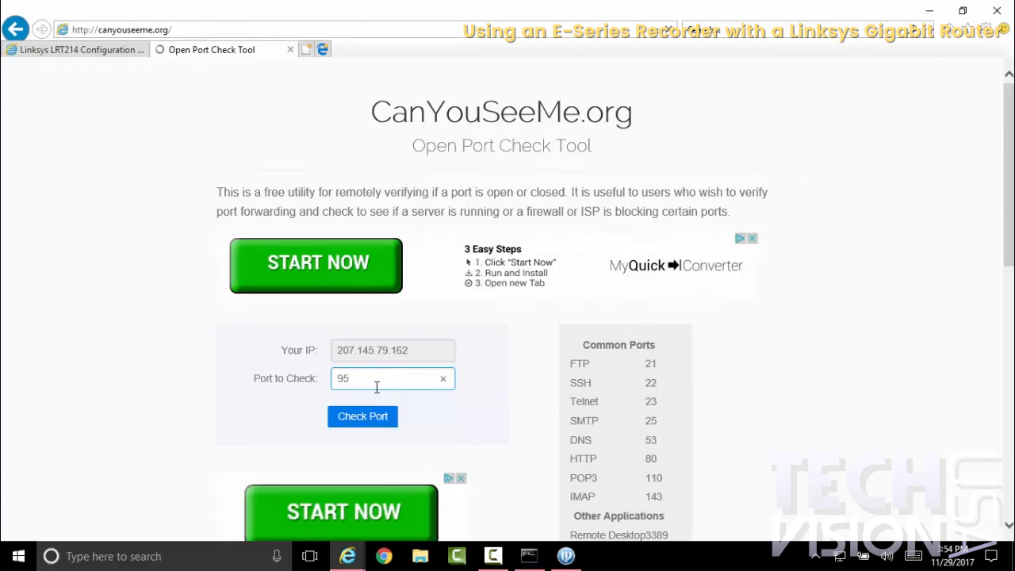
click(379, 416)
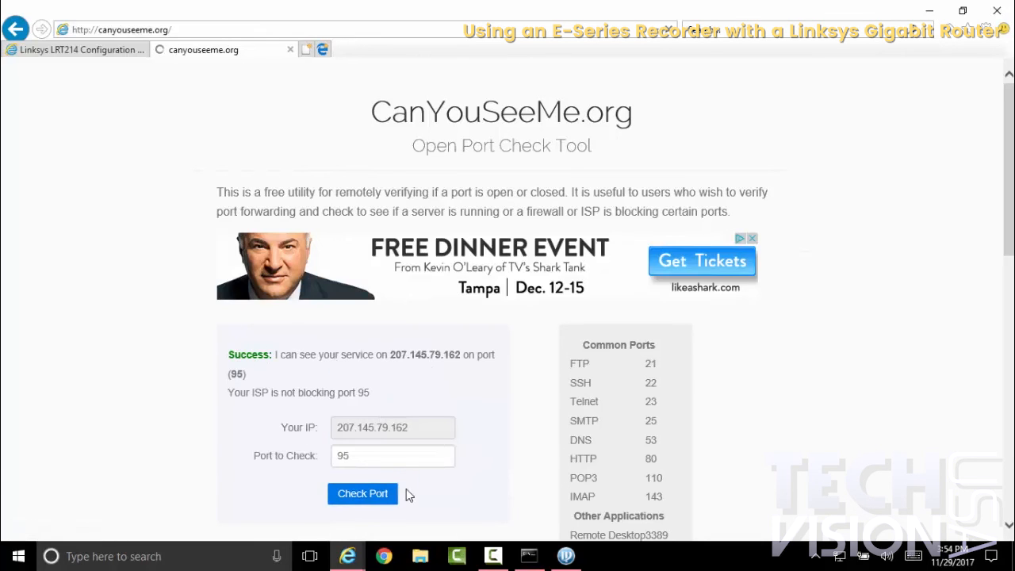
Step: Look up the recorder's TCP port in the router's forwarding list and run the open port check for port 4563
drag(374, 457, 310, 455)
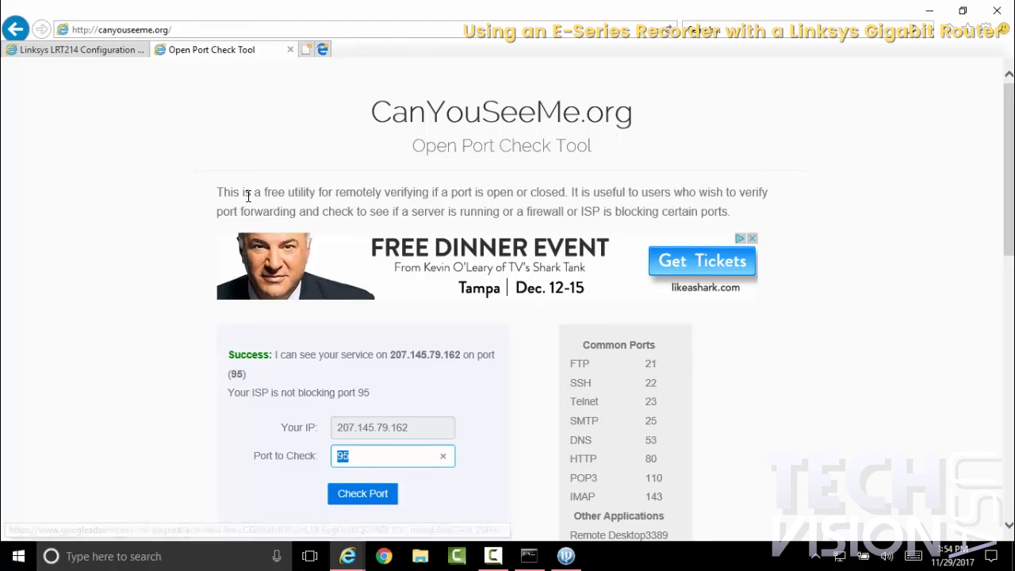
click(119, 49)
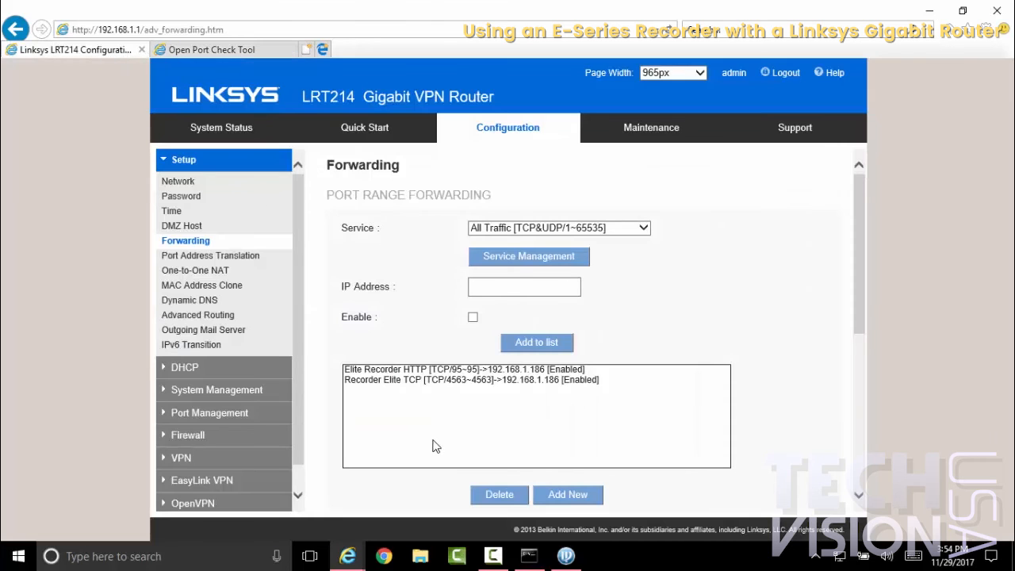
click(454, 380)
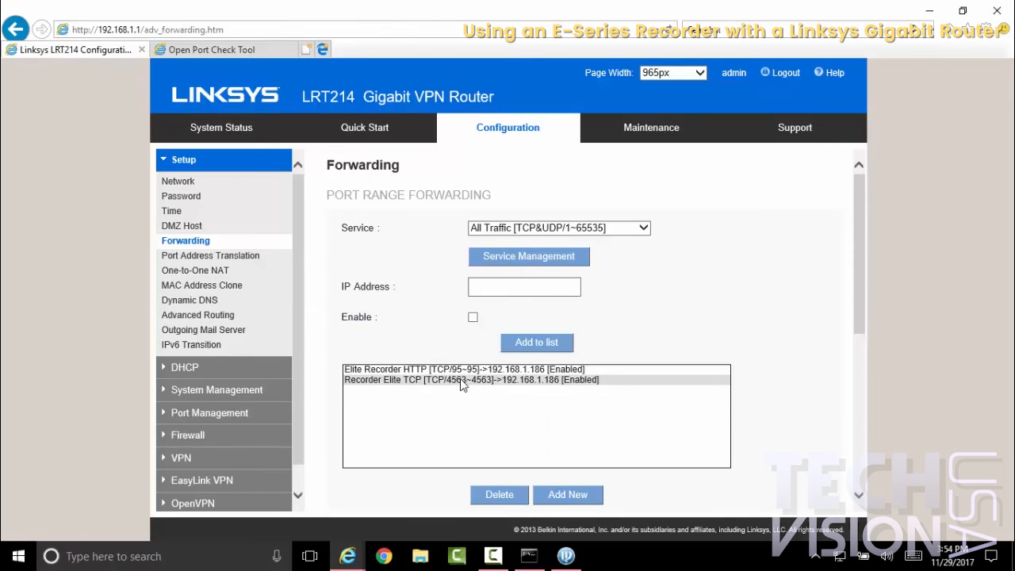
click(244, 56)
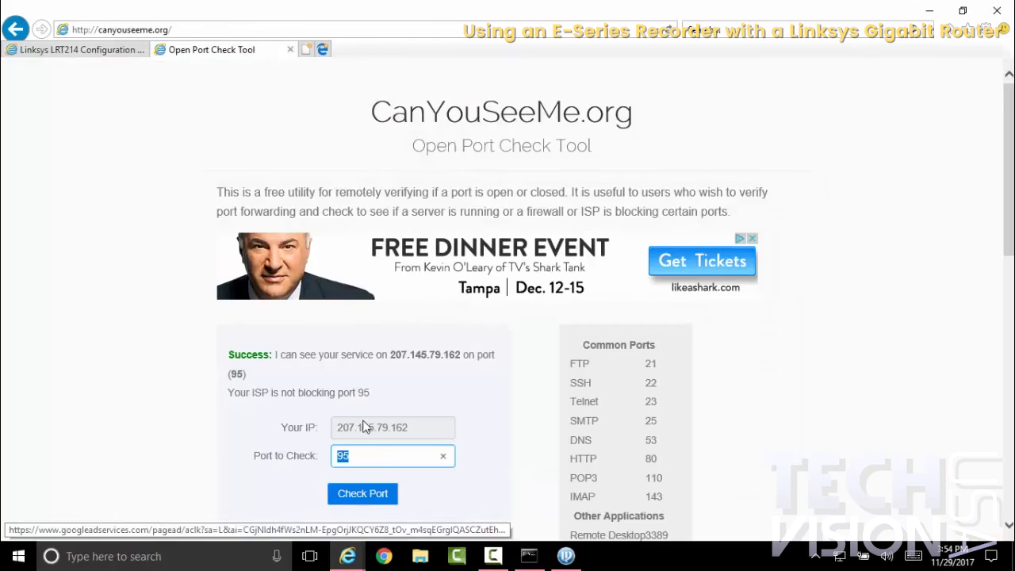
text(4563)
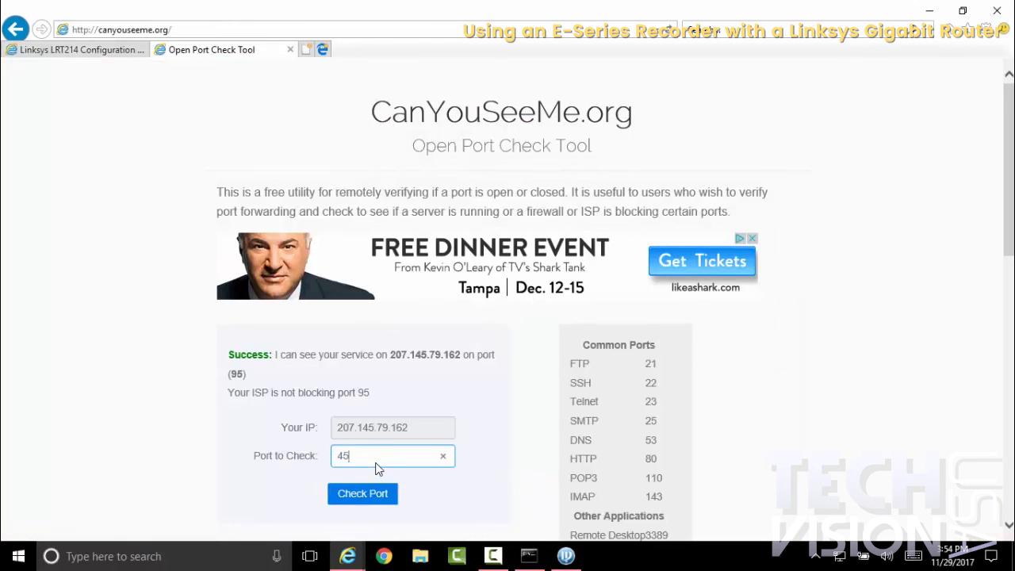
click(365, 494)
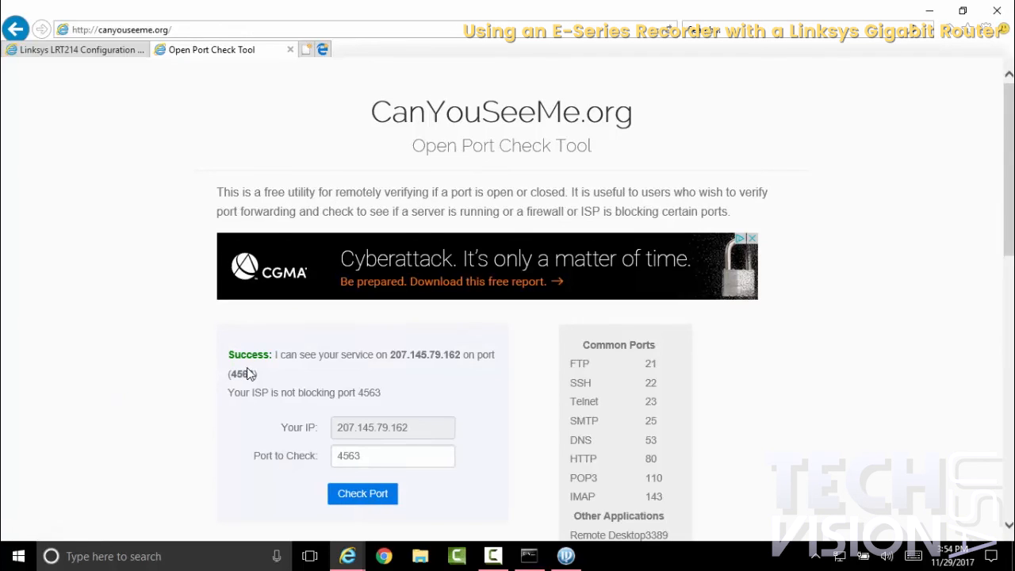
click(126, 50)
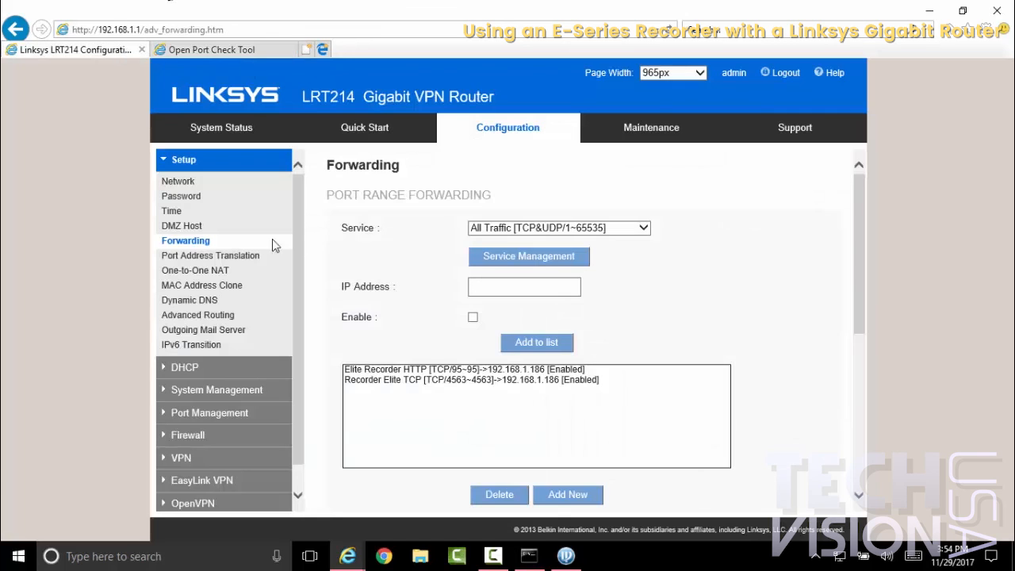
click(347, 556)
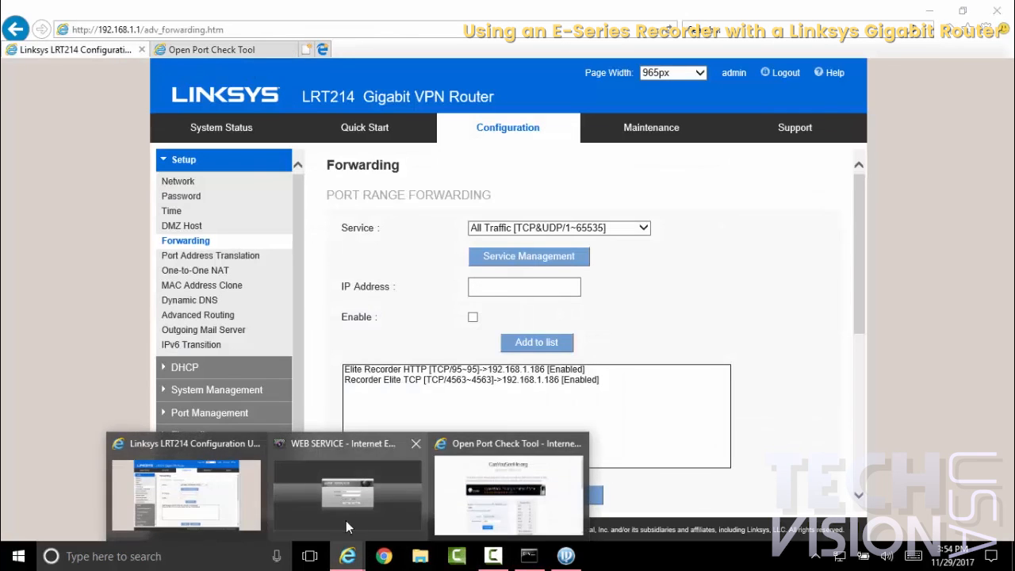
click(314, 499)
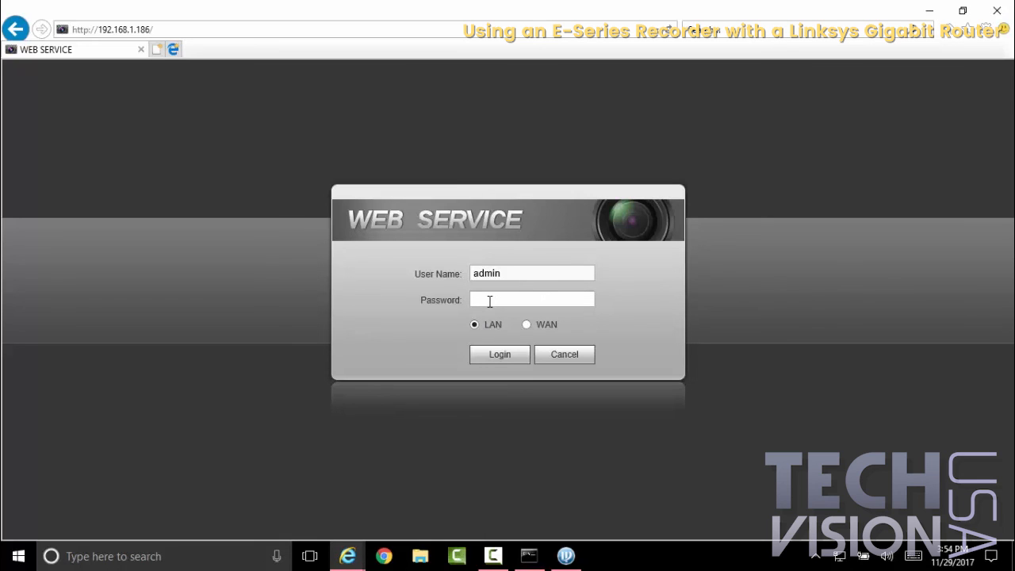
click(202, 31)
click(202, 26)
key(BackSpace)
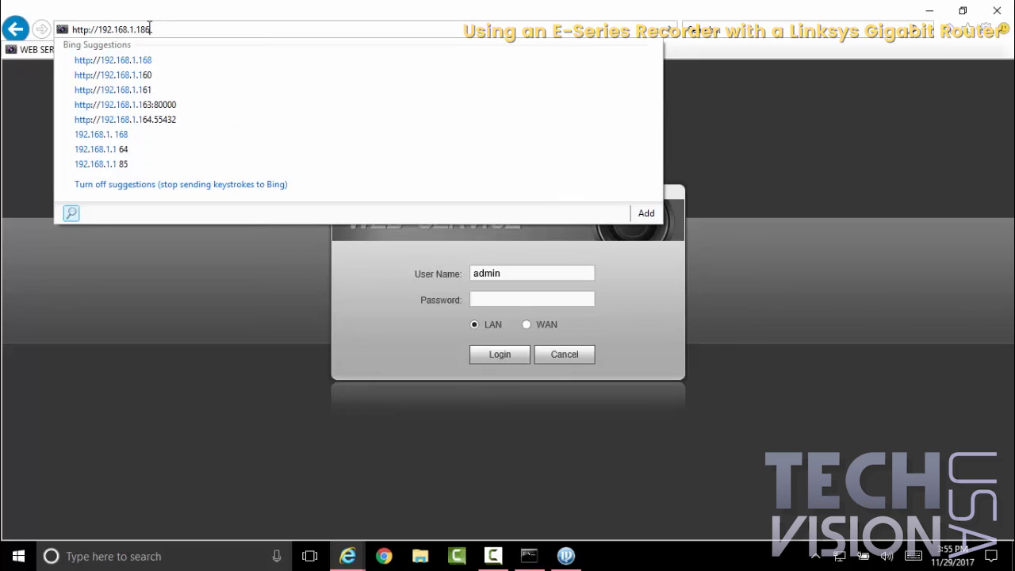
text(:)
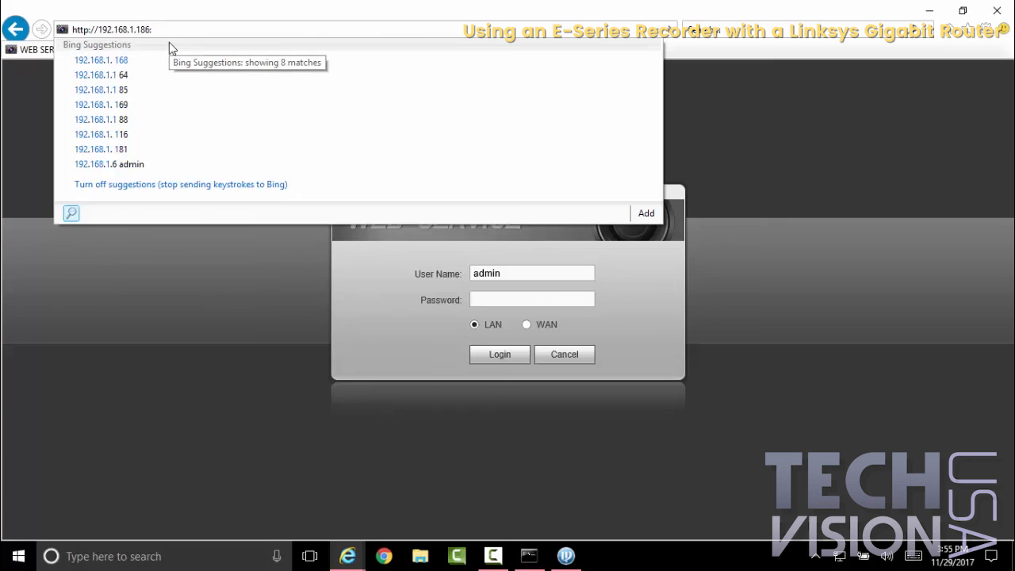
text(95)
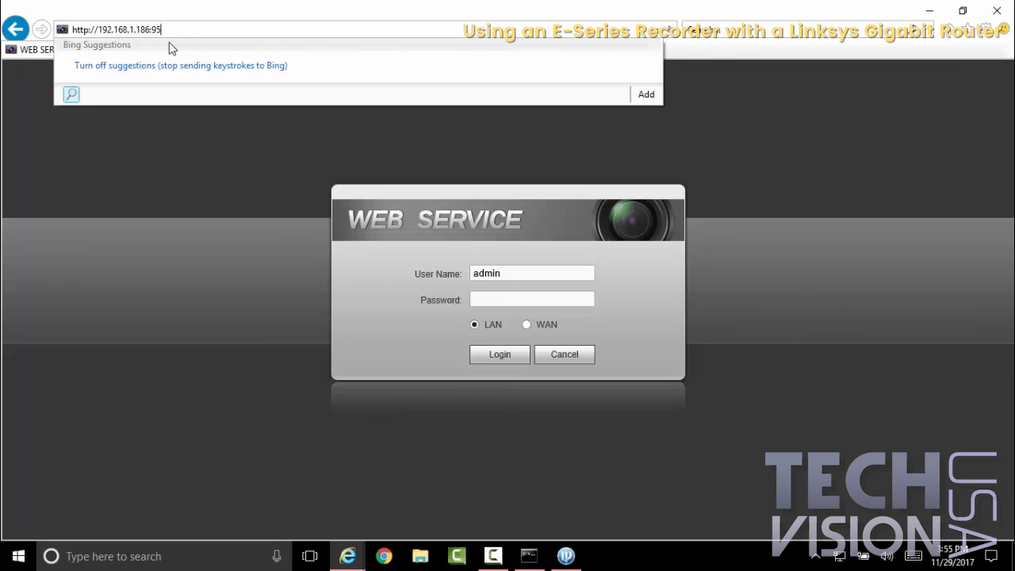
key(Return)
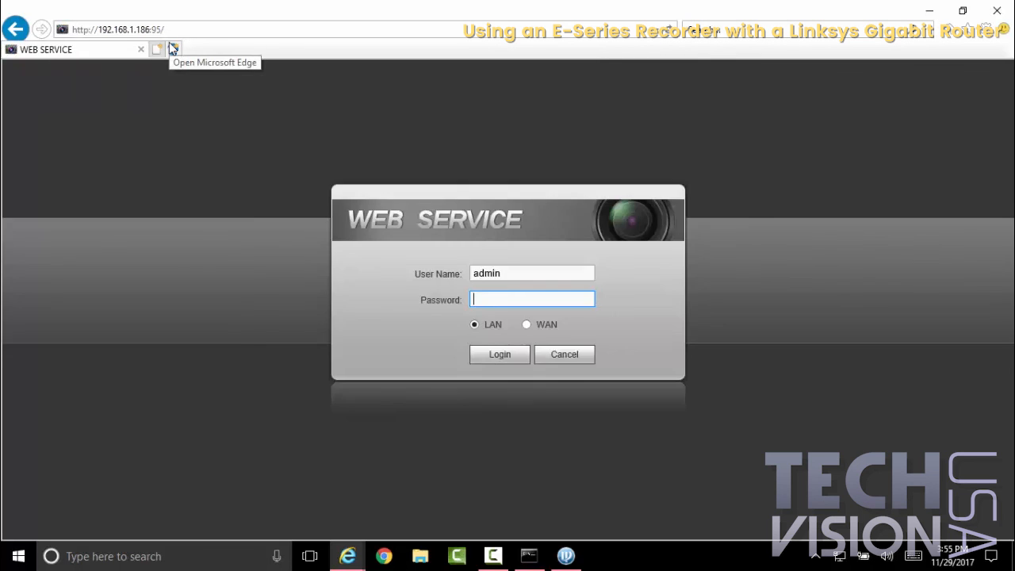
Step: Log in to the recorder's web service with the account password, dismiss the webpage message and open the recorder's Setup page
text(******)
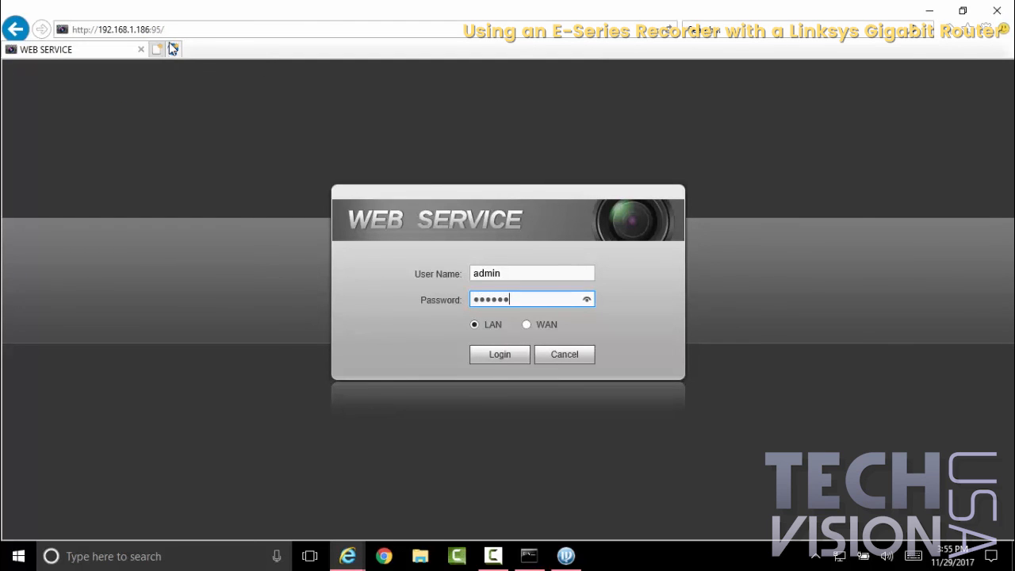
key(Return)
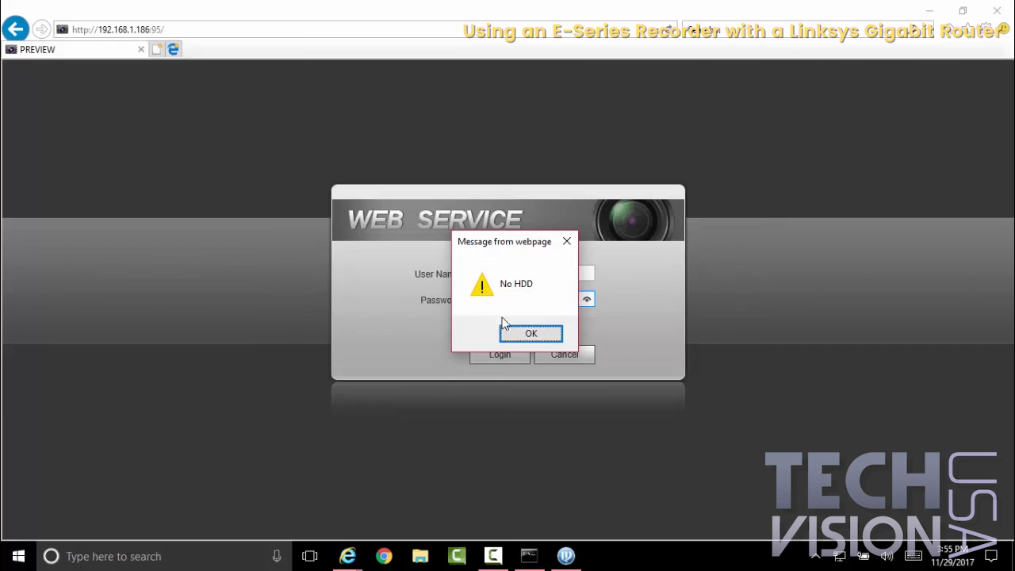
click(520, 336)
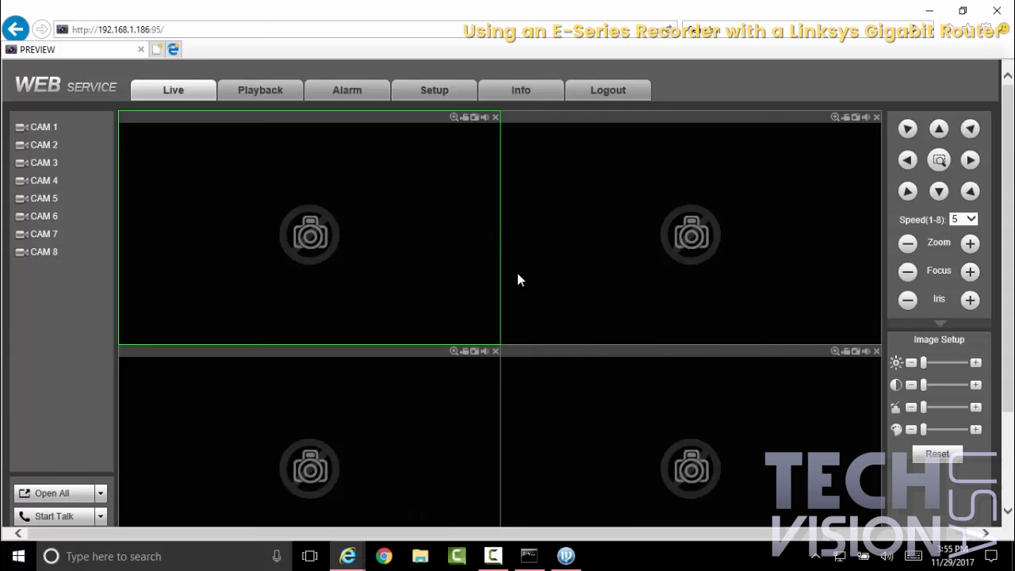
click(515, 88)
click(452, 95)
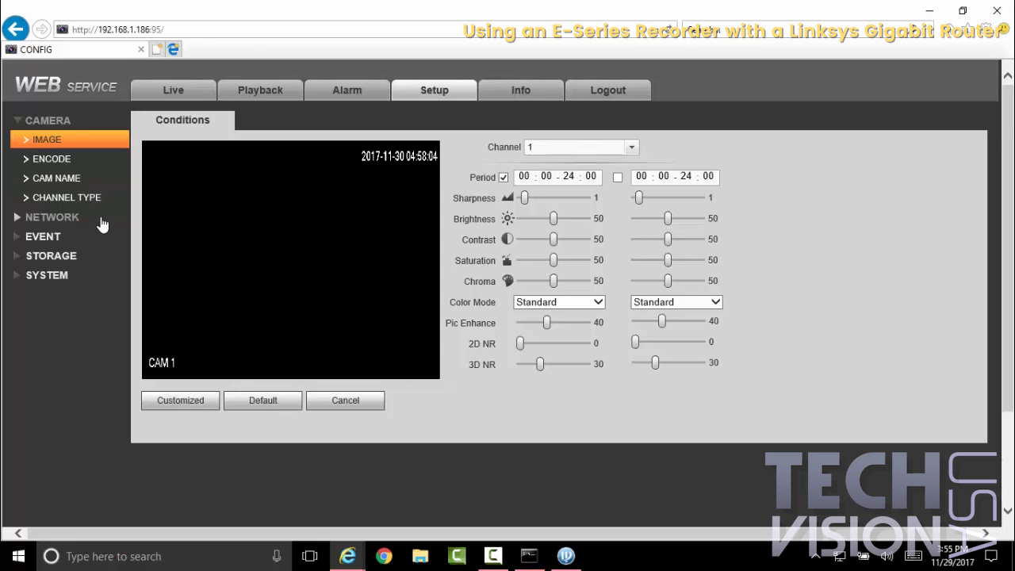
click(493, 555)
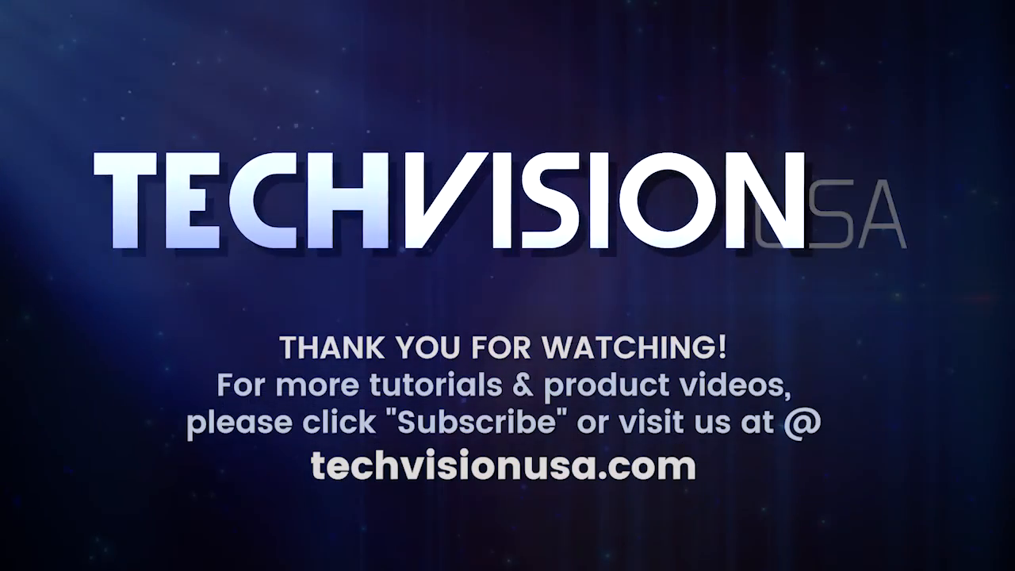